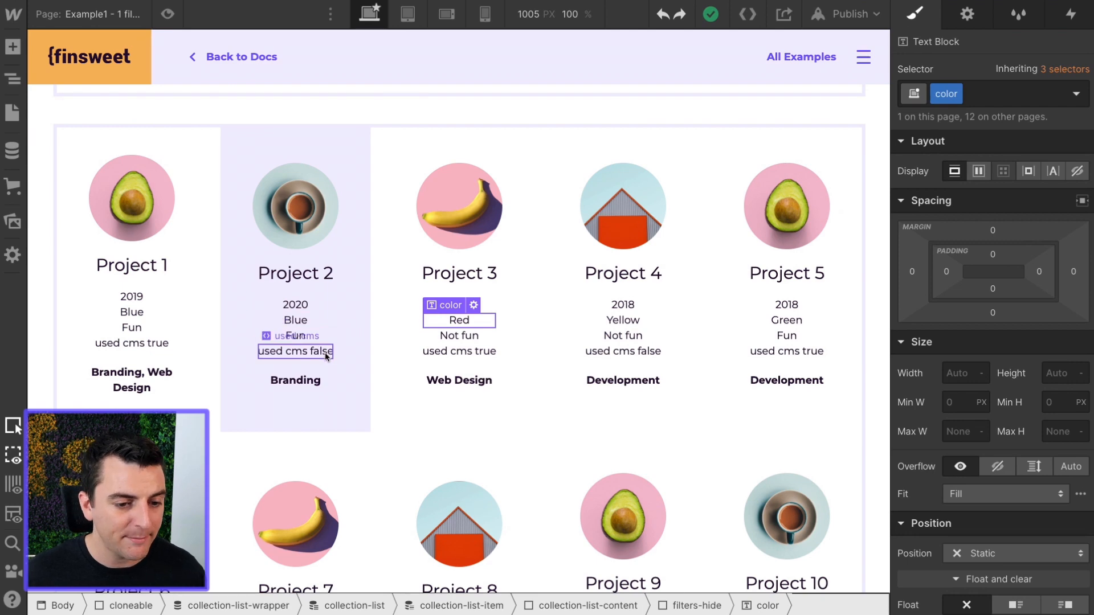
Select the collection list and the year text block in the Project 3 card to inspect their classes.
{"action": "left_click", "coordinate": [546, 347]}
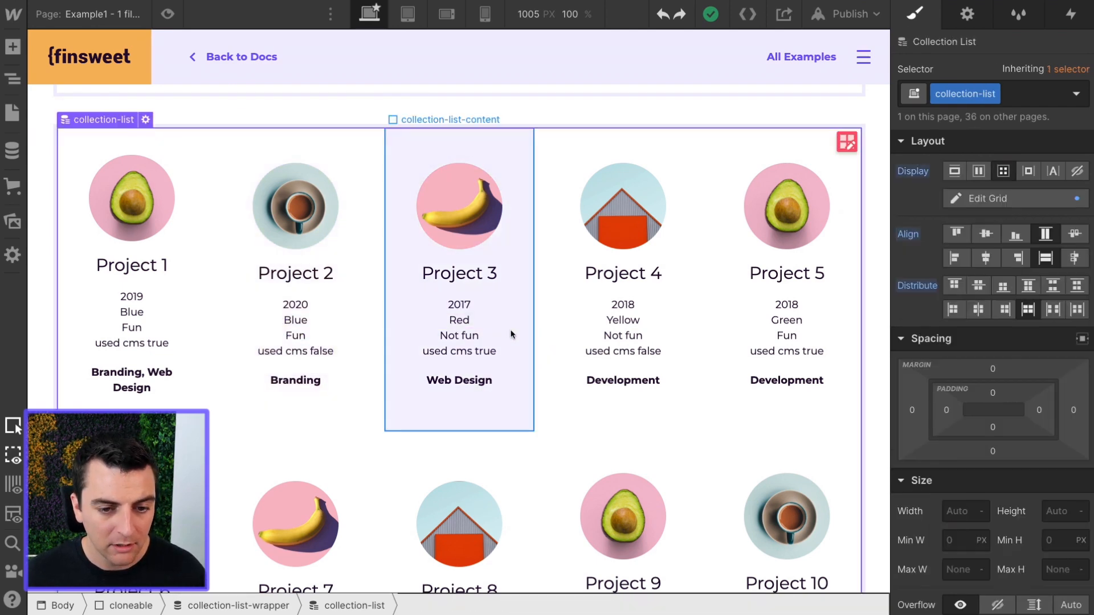
{"action": "left_click", "coordinate": [511, 335]}
{"action": "left_click", "coordinate": [484, 311]}
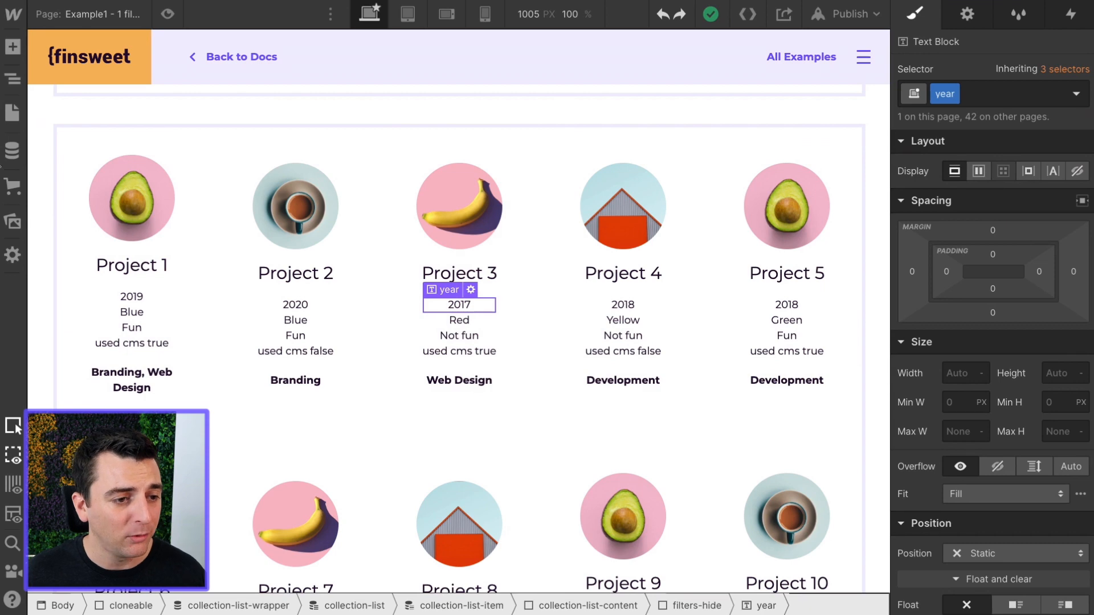
Open the Project 500 item in the Projects CMS collection, review its year, services list, color, used cms, fun and image fields, and close it.
{"action": "left_click", "coordinate": [12, 150]}
{"action": "left_click", "coordinate": [370, 129]}
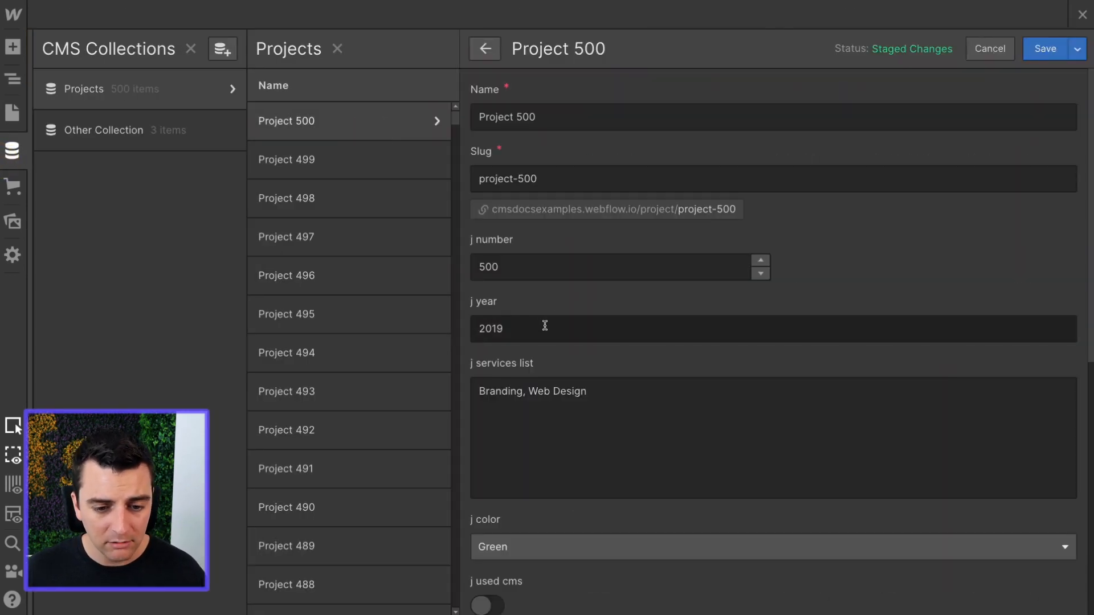
{"action": "scroll", "coordinate": [544, 325], "scroll_direction": "down", "scroll_amount": 2}
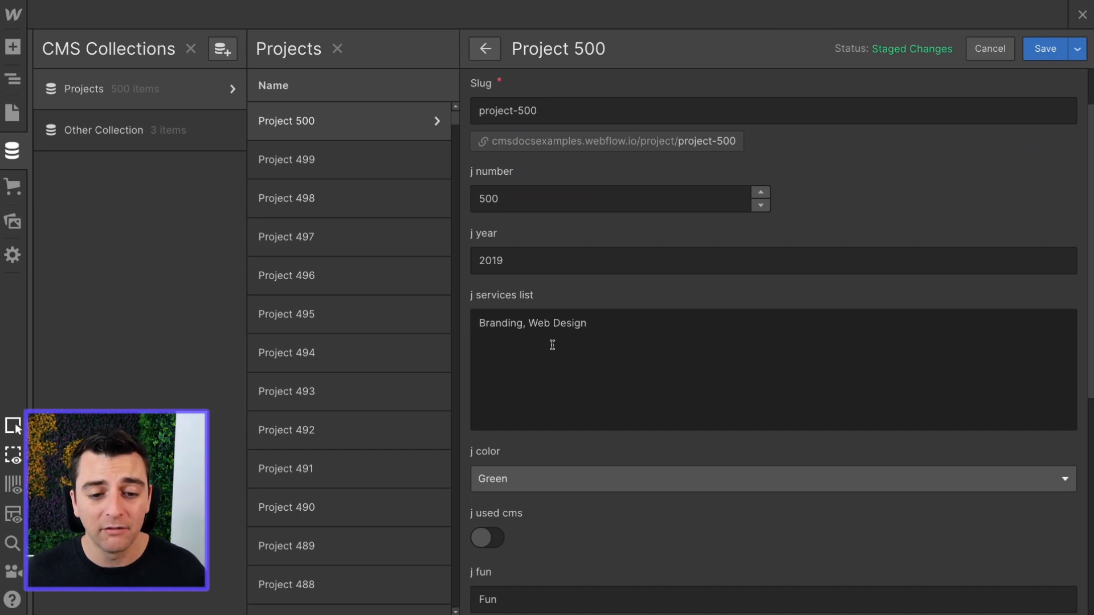
{"action": "scroll", "coordinate": [553, 344], "scroll_direction": "down", "scroll_amount": 3}
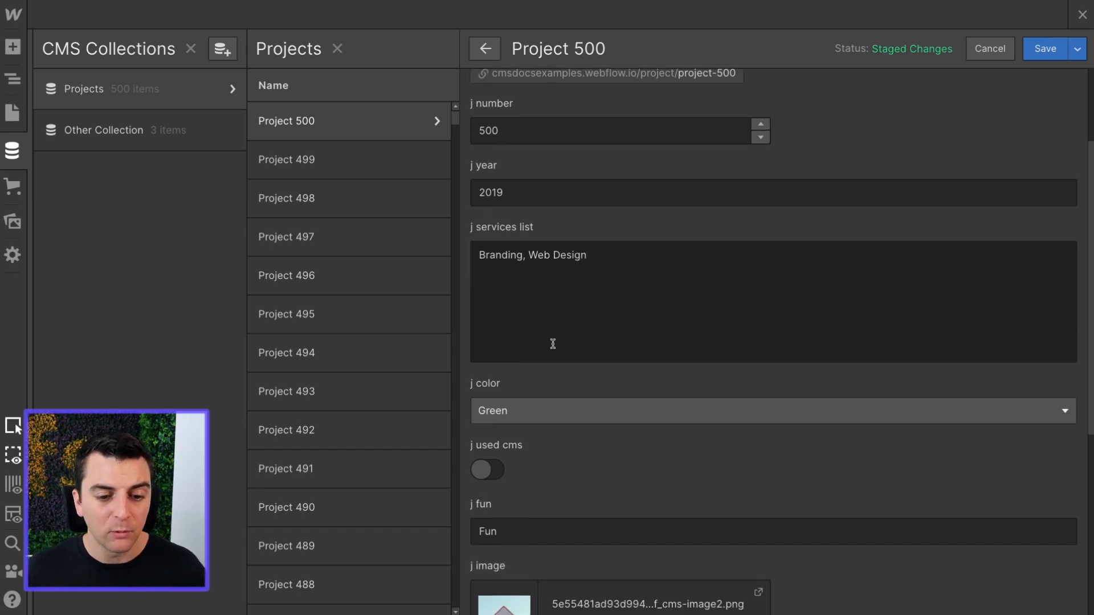
{"action": "left_click", "coordinate": [513, 361]}
{"action": "left_click", "coordinate": [556, 344]}
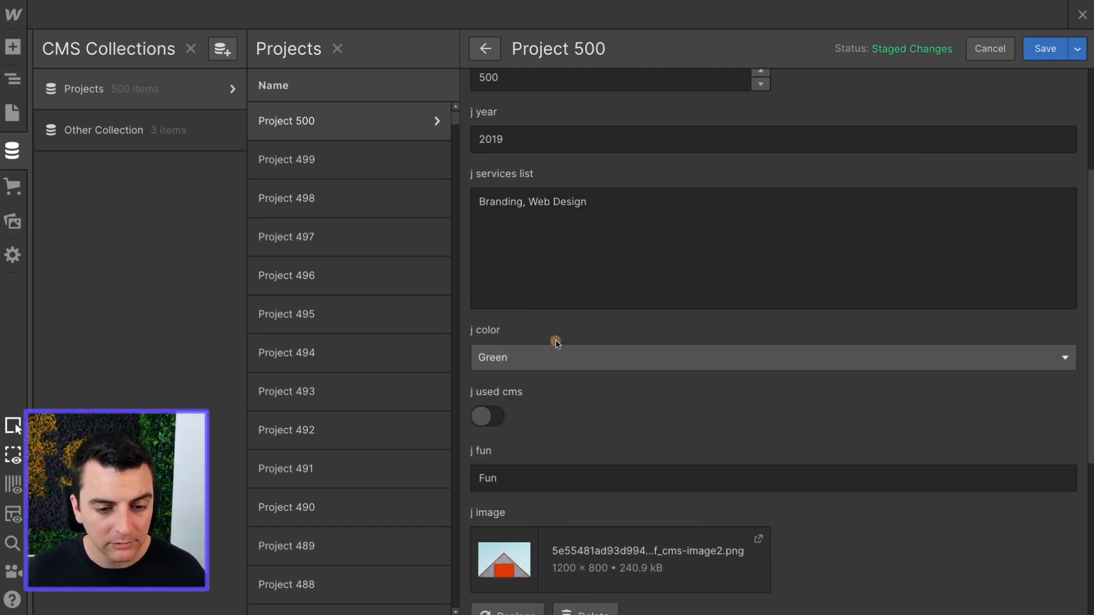
{"action": "scroll", "coordinate": [556, 339], "scroll_direction": "down", "scroll_amount": 1}
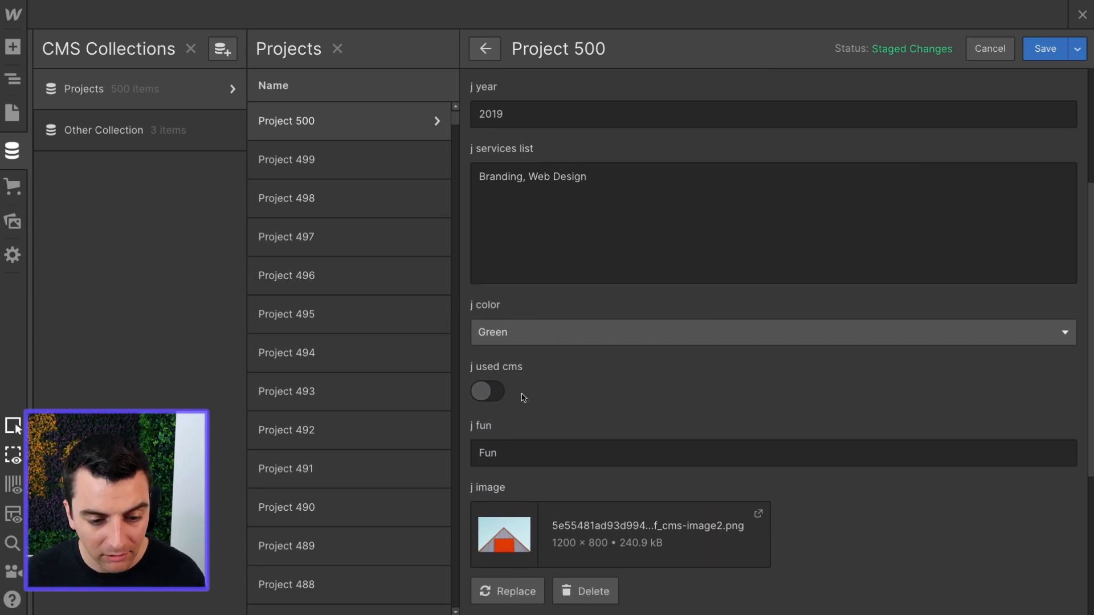
{"action": "scroll", "coordinate": [520, 395], "scroll_direction": "down", "scroll_amount": 1}
{"action": "left_click", "coordinate": [481, 441]}
{"action": "left_click", "coordinate": [586, 398]}
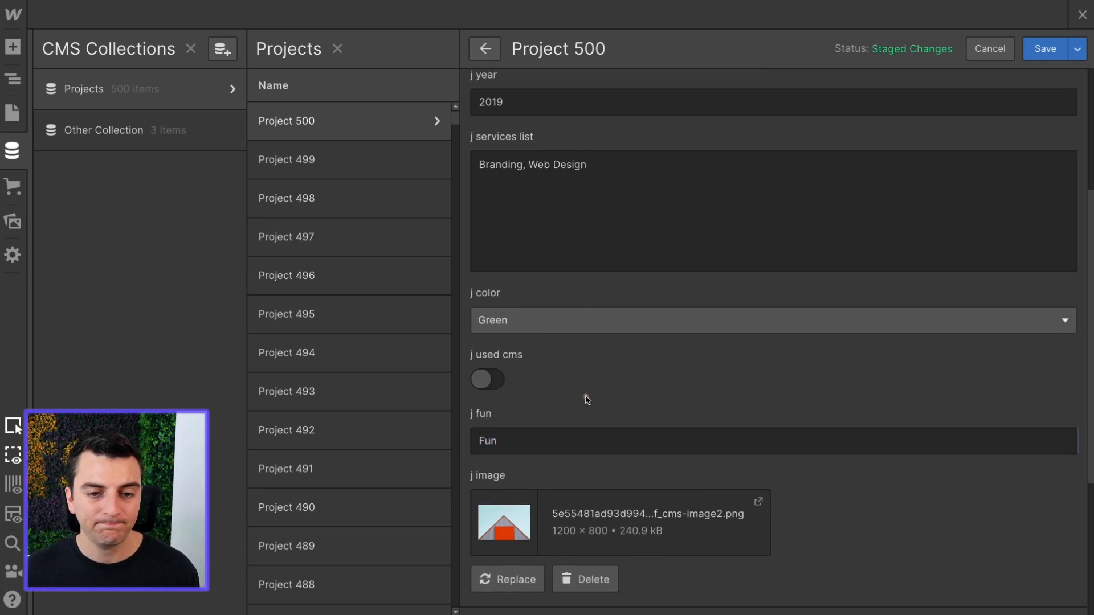
{"action": "scroll", "coordinate": [587, 379], "scroll_direction": "up", "scroll_amount": 1}
{"action": "scroll", "coordinate": [589, 378], "scroll_direction": "down", "scroll_amount": 1}
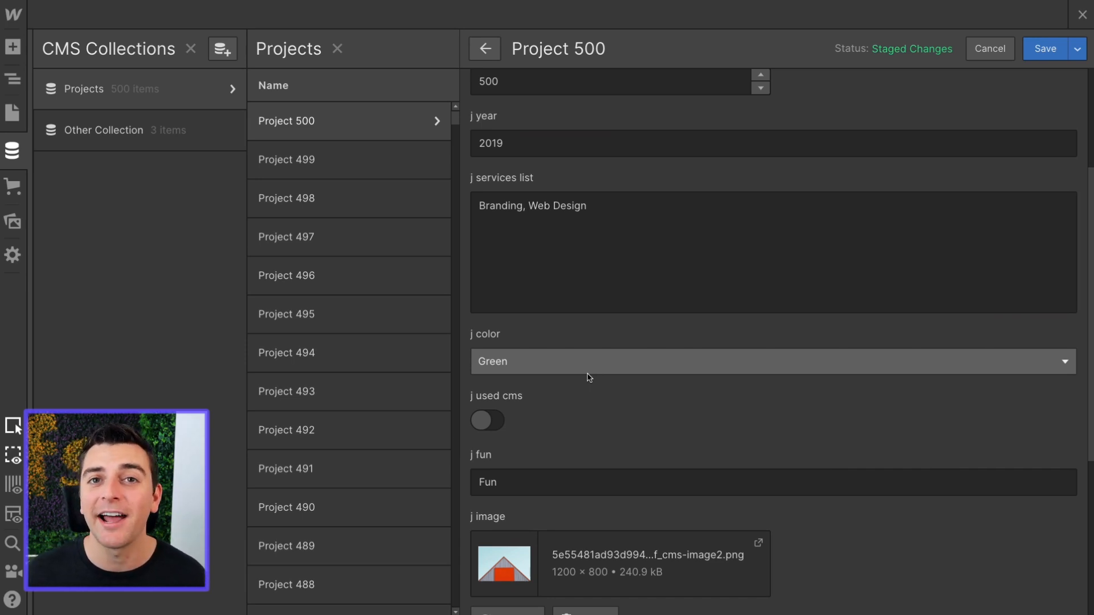
{"action": "left_click", "coordinate": [1082, 16]}
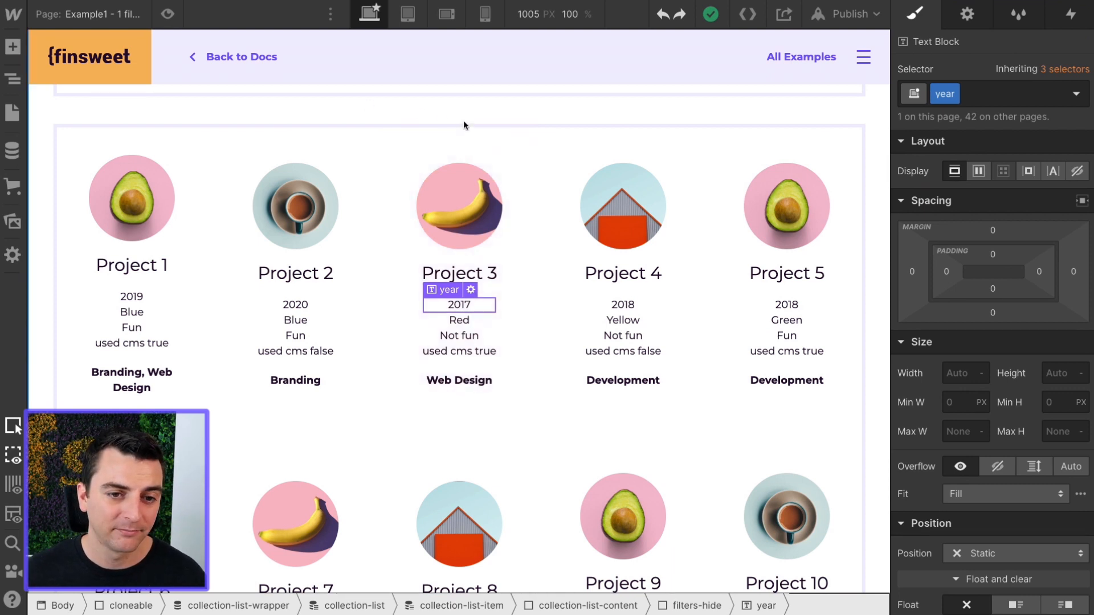
Show the page's element structure and select the filters-hide div inside Project 3's collection-list-content.
{"action": "left_click", "coordinate": [405, 145]}
{"action": "left_click", "coordinate": [13, 80]}
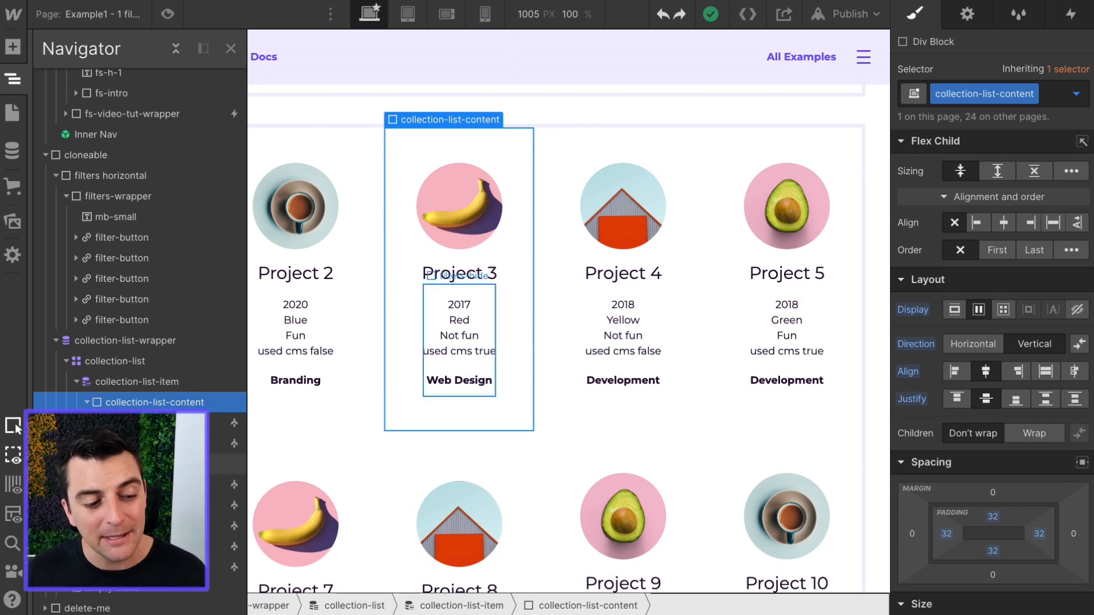
{"action": "left_click", "coordinate": [487, 336]}
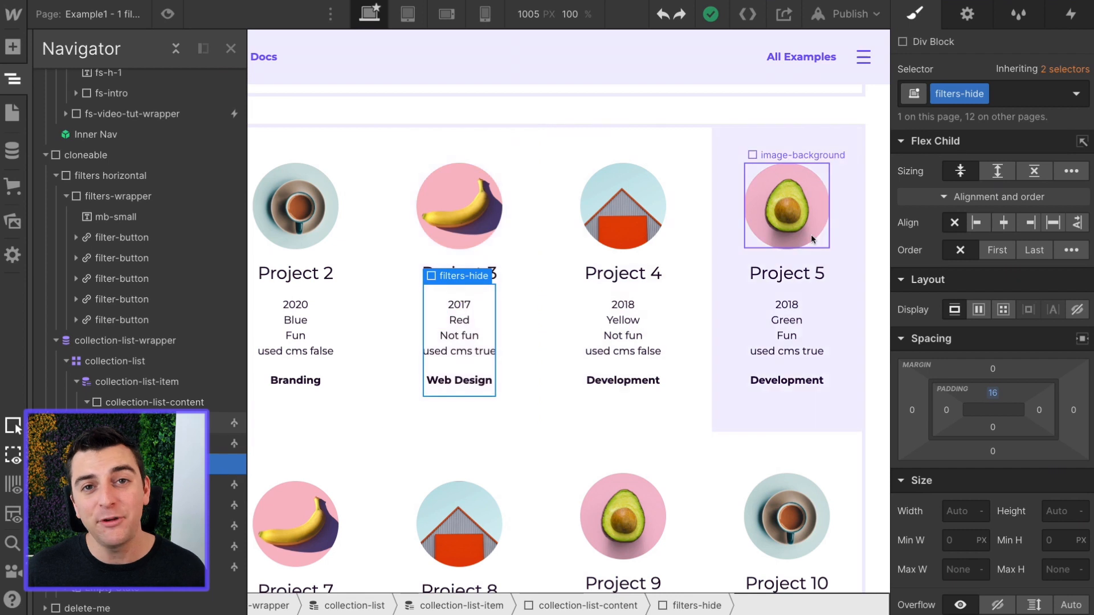
Try hiding the filters-hide div by setting its display to none, and undo the change each time.
{"action": "left_click", "coordinate": [1082, 315]}
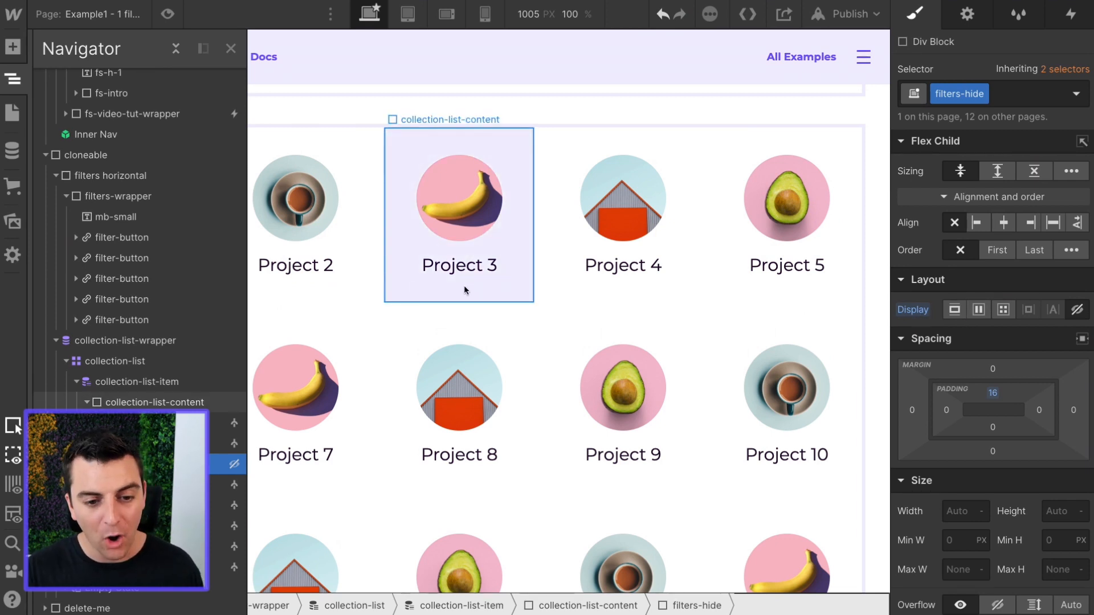
{"action": "key", "text": "ctrl+z"}
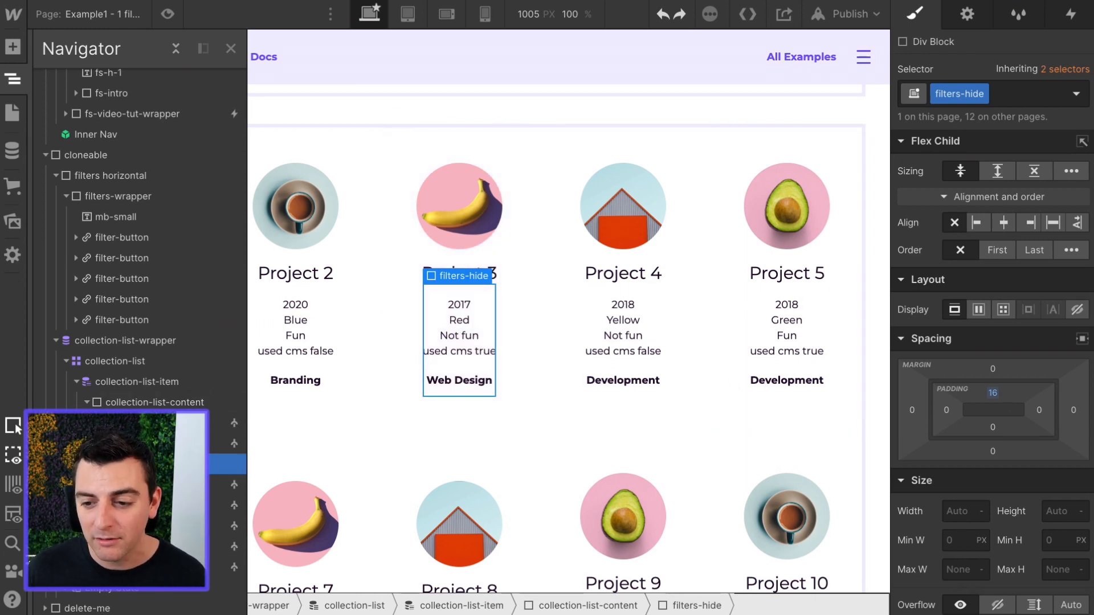
{"action": "left_click", "coordinate": [1075, 312]}
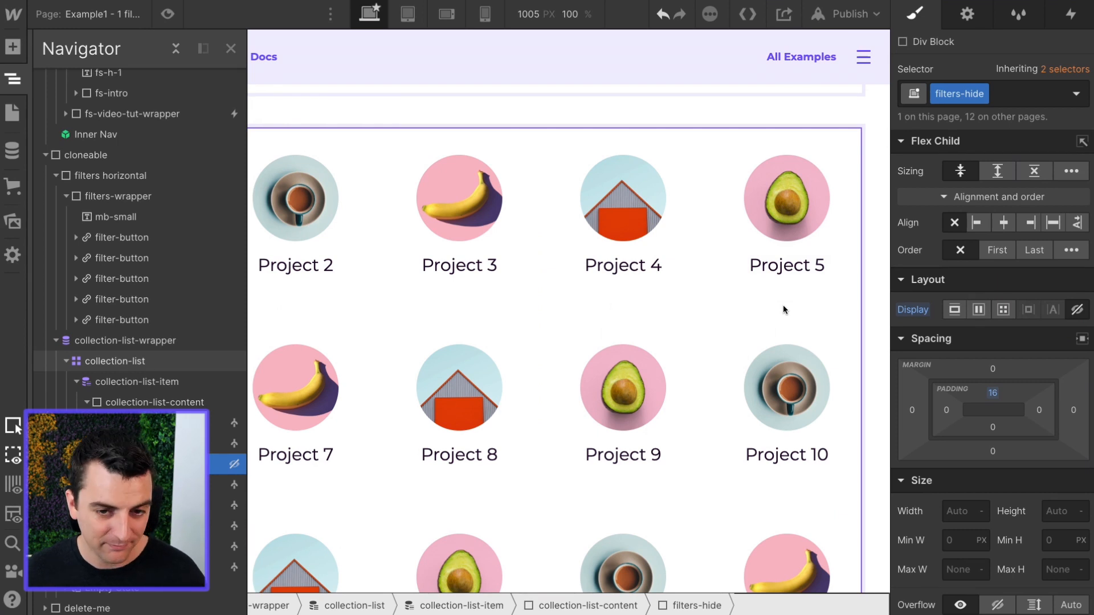
{"action": "key", "text": "ctrl+z"}
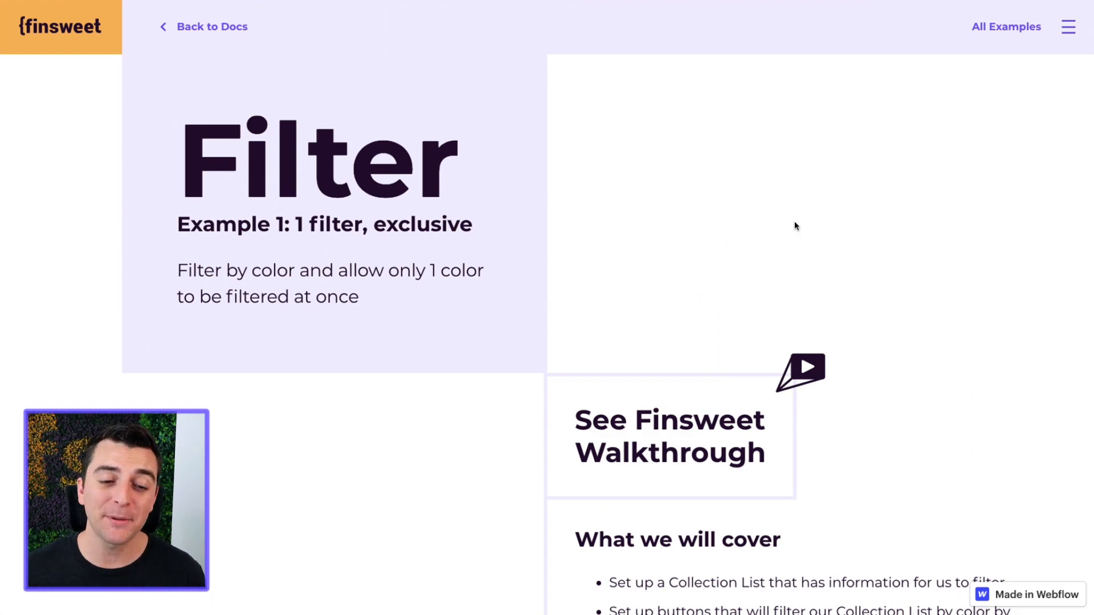
On the published Filter Example 1 page, filter the projects by Blue and check the color listed on the filtered items.
{"action": "scroll", "coordinate": [794, 222], "scroll_direction": "down", "scroll_amount": 10}
{"action": "scroll", "coordinate": [796, 225], "scroll_direction": "down", "scroll_amount": 3}
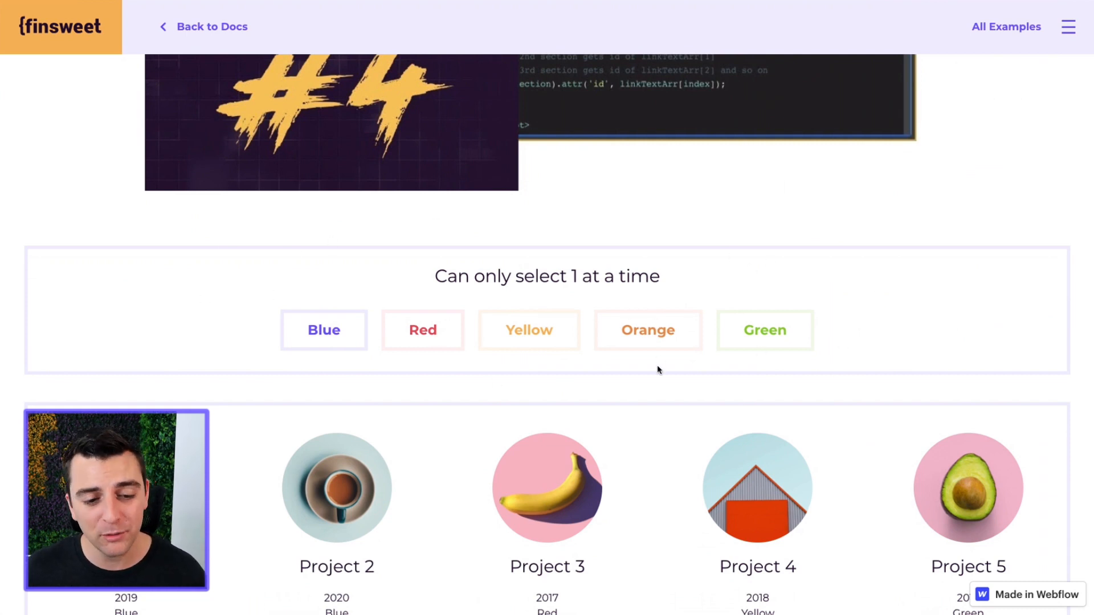
{"action": "left_click", "coordinate": [349, 324]}
{"action": "scroll", "coordinate": [349, 325], "scroll_direction": "down", "scroll_amount": 4}
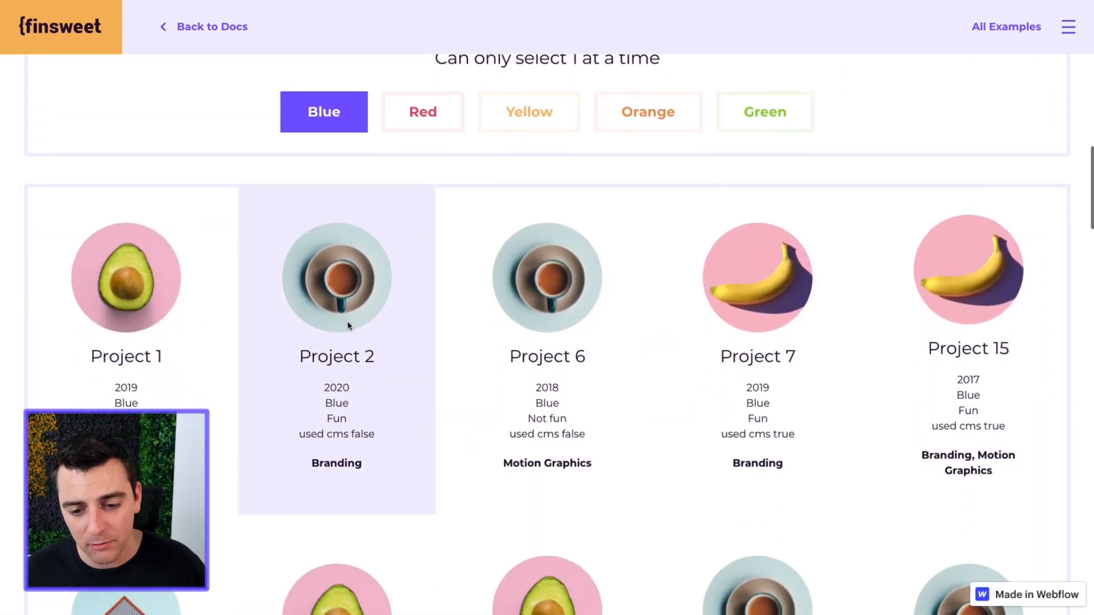
{"action": "scroll", "coordinate": [751, 394], "scroll_direction": "down", "scroll_amount": 1}
{"action": "scroll", "coordinate": [751, 395], "scroll_direction": "down", "scroll_amount": 4}
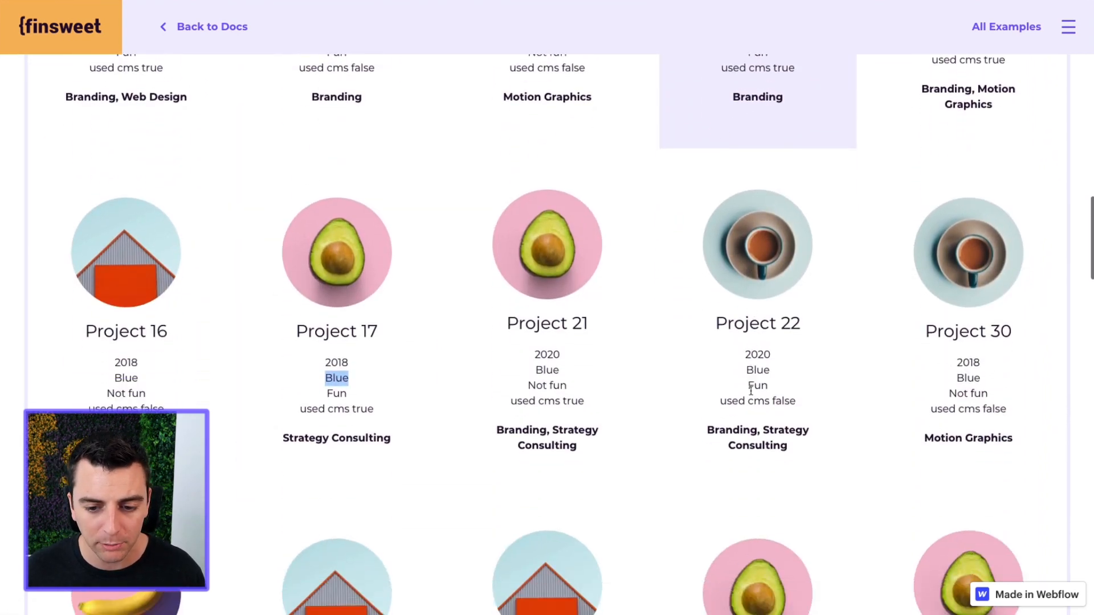
{"action": "left_click", "coordinate": [948, 422]}
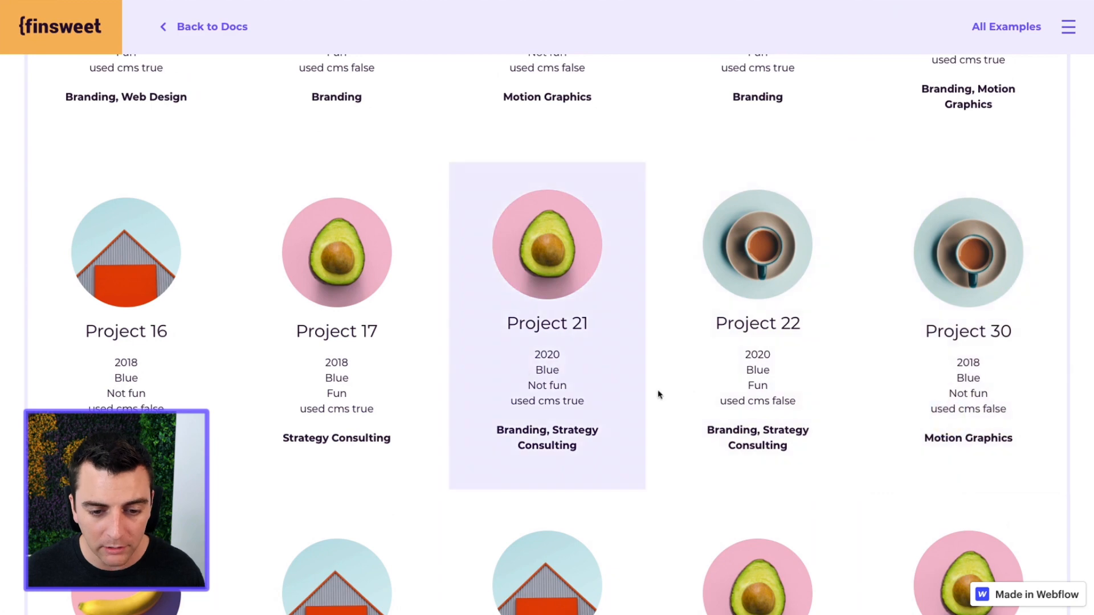
{"action": "scroll", "coordinate": [124, 376], "scroll_direction": "up", "scroll_amount": 1}
{"action": "scroll", "coordinate": [124, 374], "scroll_direction": "up", "scroll_amount": 8}
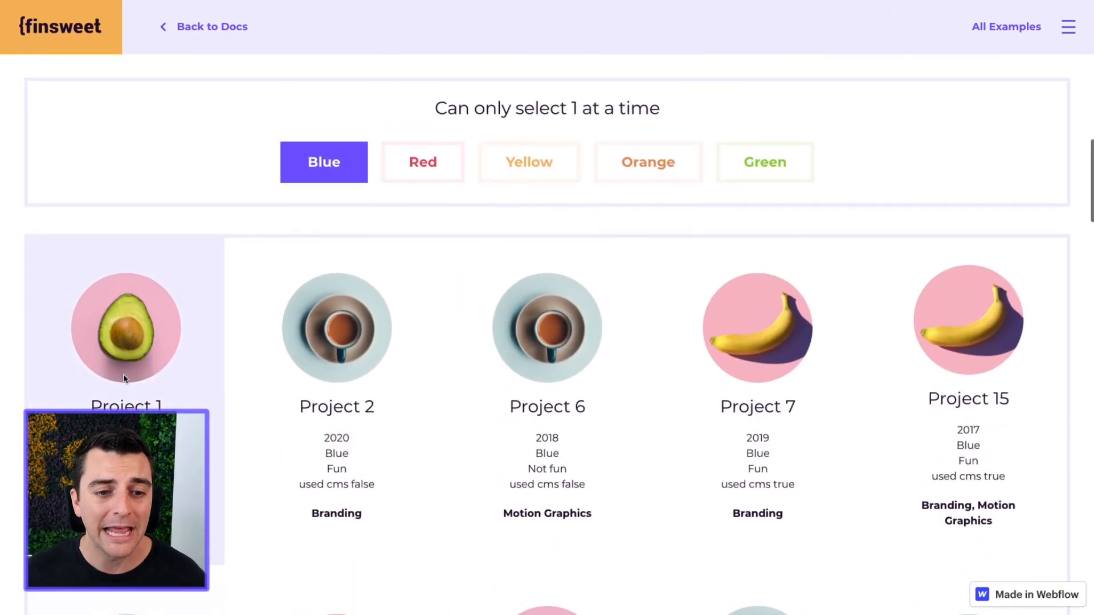
Switch the project filter to Red and review the filtered items.
{"action": "left_click", "coordinate": [428, 167]}
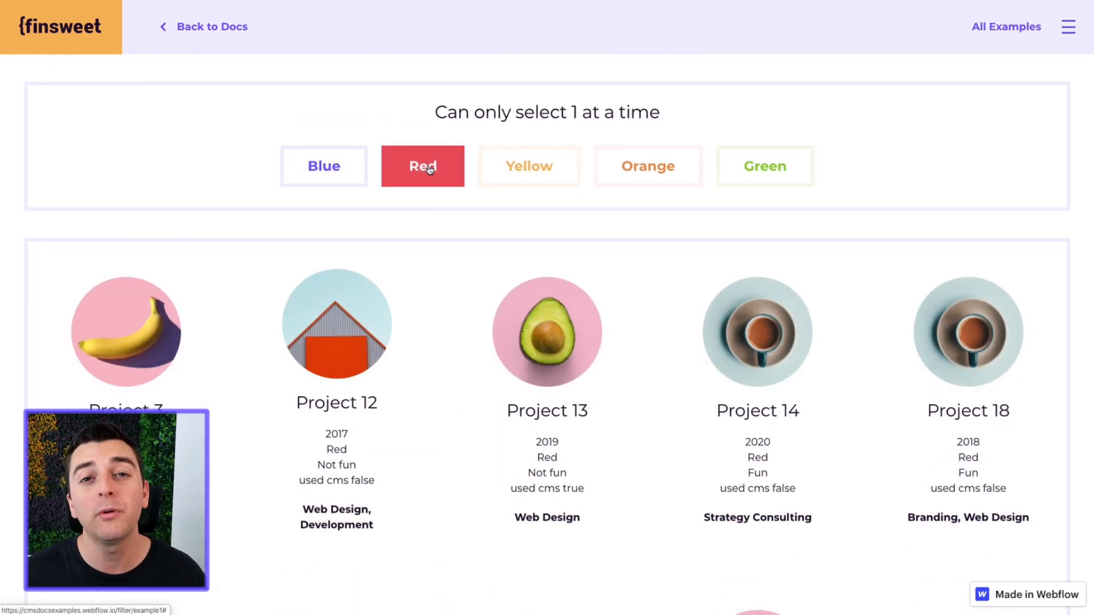
{"action": "scroll", "coordinate": [472, 252], "scroll_direction": "down", "scroll_amount": 1}
{"action": "scroll", "coordinate": [472, 253], "scroll_direction": "down", "scroll_amount": 5}
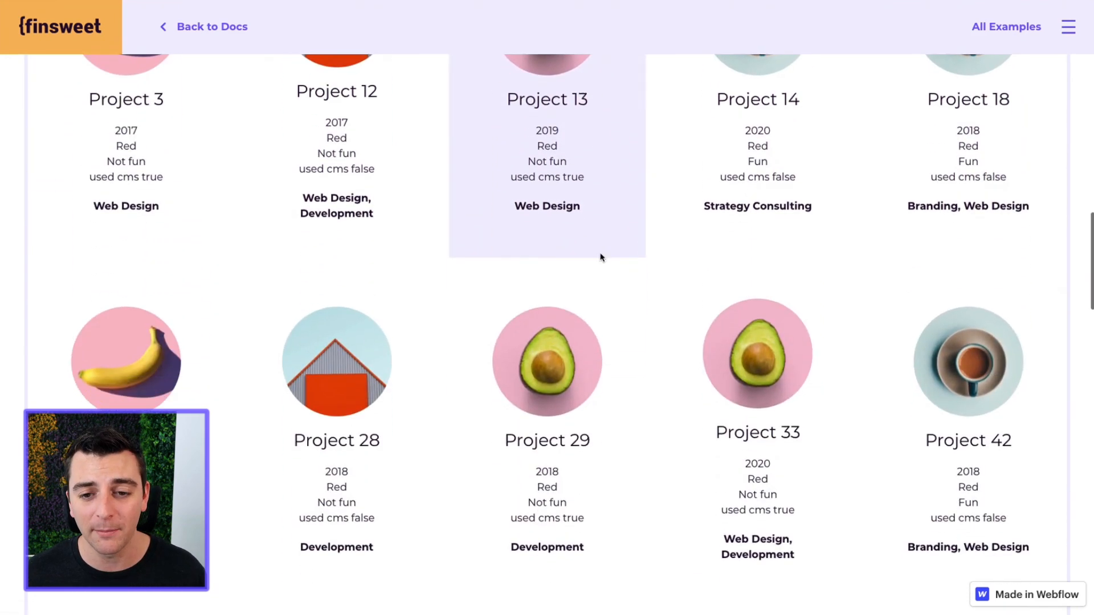
{"action": "scroll", "coordinate": [773, 469], "scroll_direction": "up", "scroll_amount": 8}
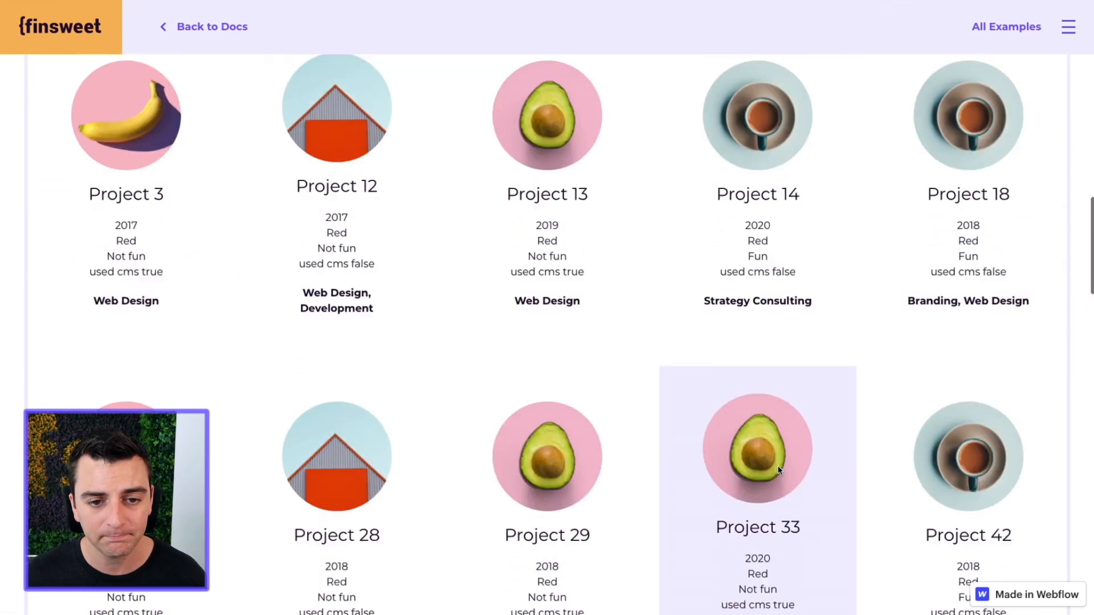
Test the exclusive filter by cycling through Yellow, Orange, Green and Red, returning to Yellow, and clearing it.
{"action": "left_click", "coordinate": [532, 306]}
{"action": "left_click", "coordinate": [646, 307]}
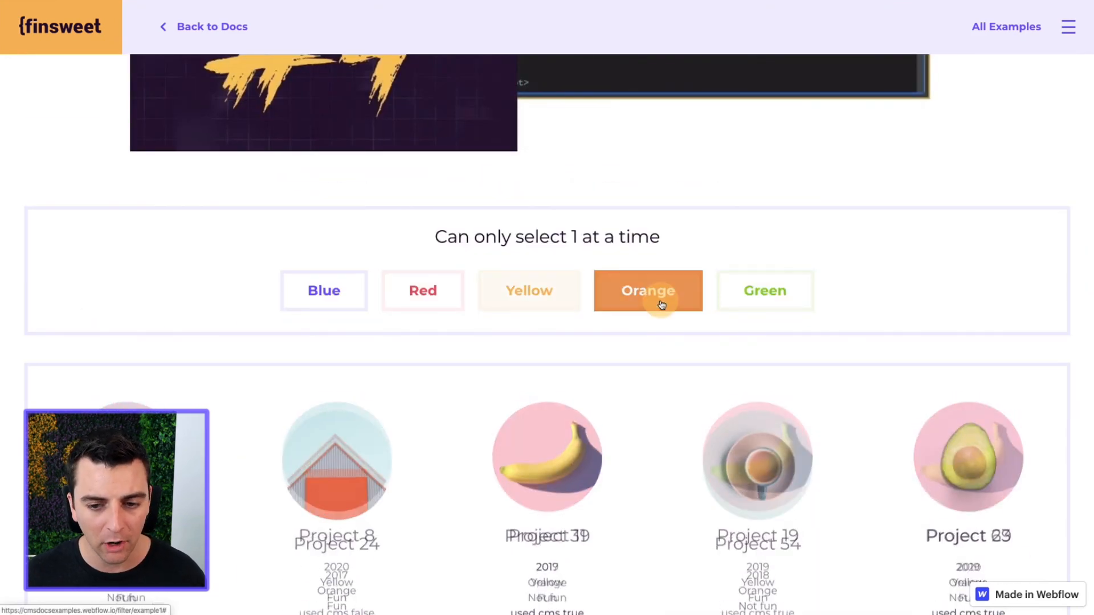
{"action": "left_click", "coordinate": [766, 294]}
{"action": "left_click", "coordinate": [519, 293]}
{"action": "left_click", "coordinate": [461, 295]}
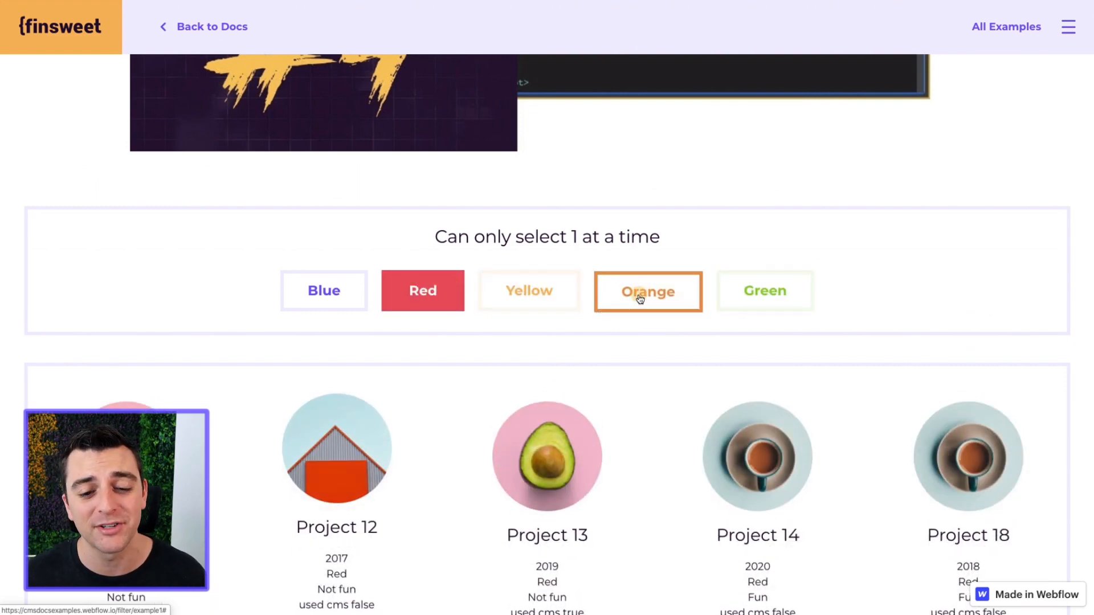
{"action": "left_click", "coordinate": [640, 296]}
{"action": "left_click", "coordinate": [541, 296]}
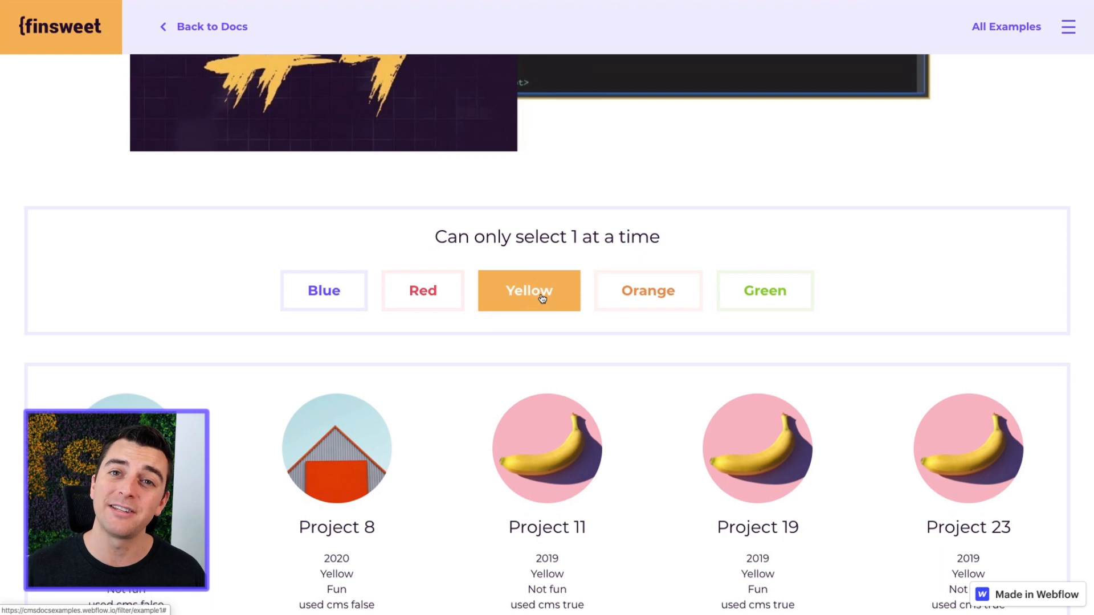
{"action": "left_click", "coordinate": [542, 296]}
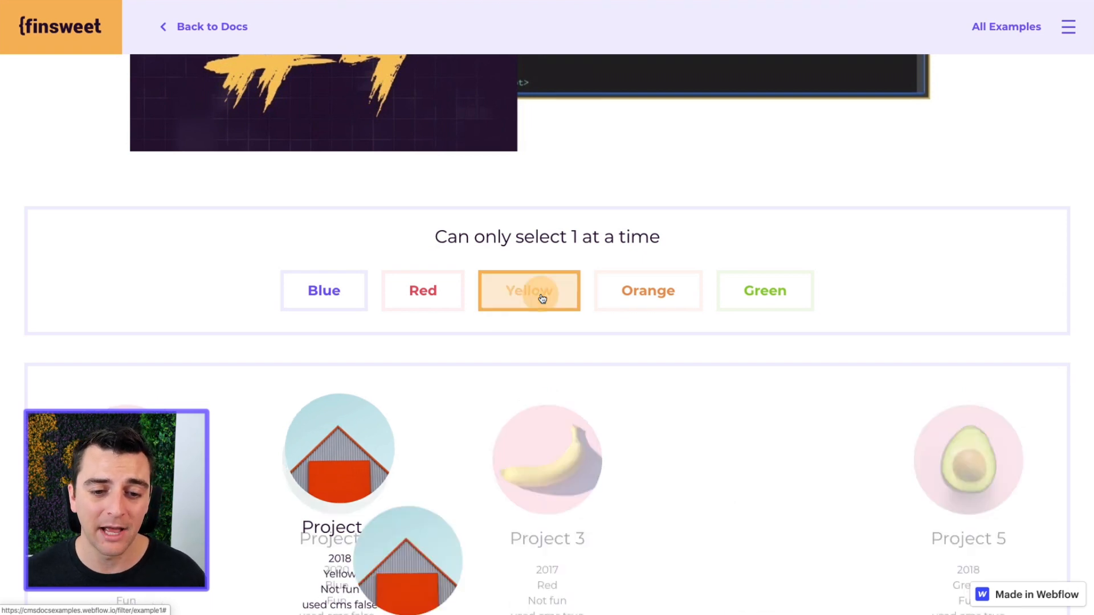
Toggle the Red filter on and off, switch to Yellow, and return to Red.
{"action": "left_click", "coordinate": [428, 299]}
{"action": "left_click", "coordinate": [430, 301]}
{"action": "left_click", "coordinate": [428, 297]}
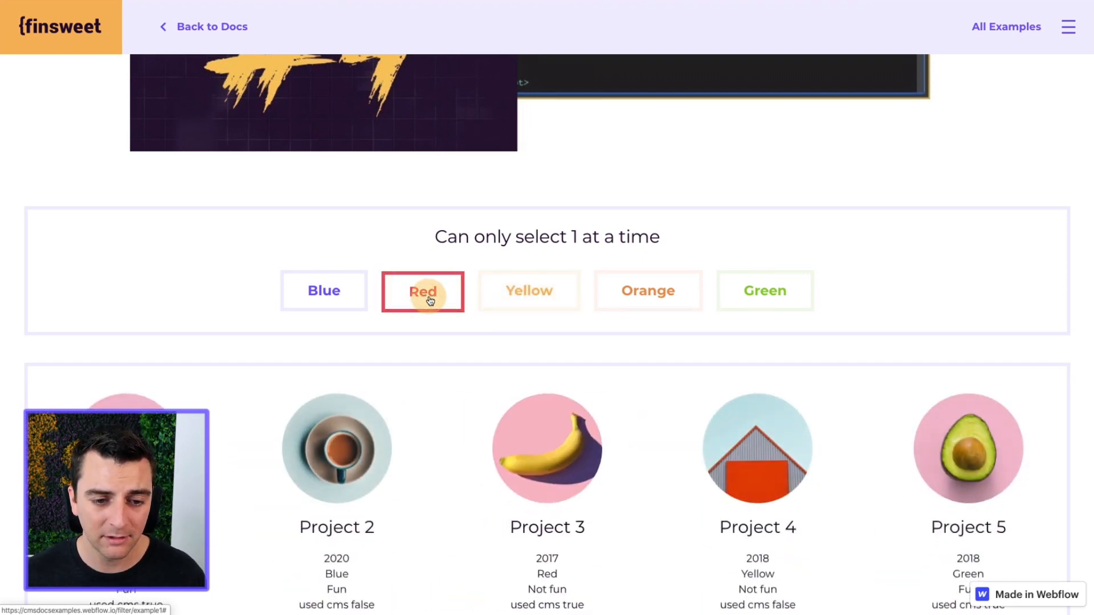
{"action": "left_click", "coordinate": [512, 297]}
{"action": "left_click", "coordinate": [444, 297]}
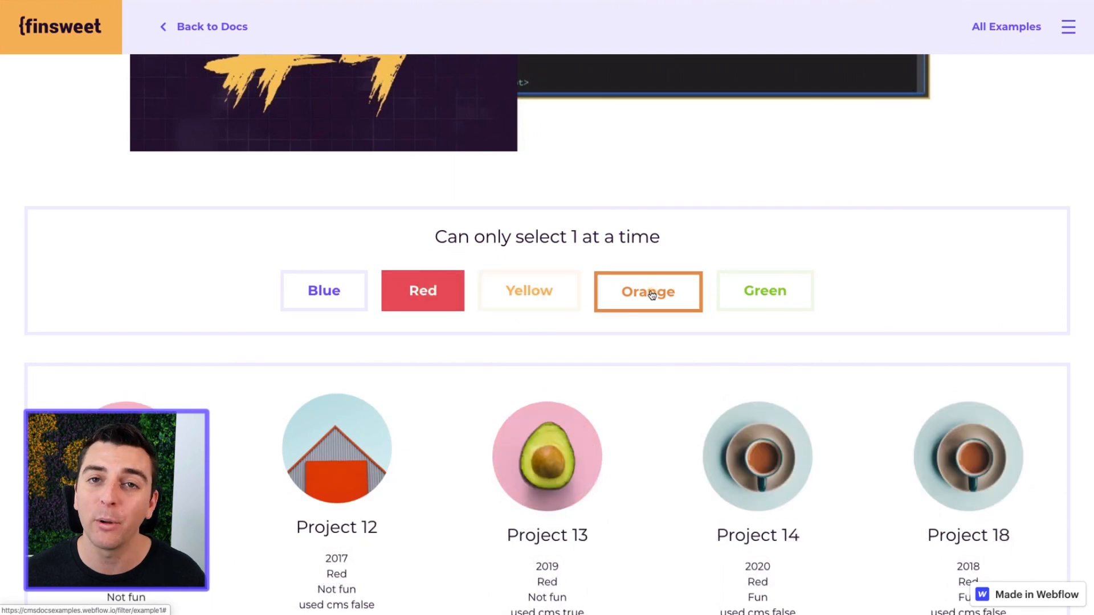
Switch the filter to Orange, Blue and back to Red, and view the filtered projects.
{"action": "left_click", "coordinate": [652, 294]}
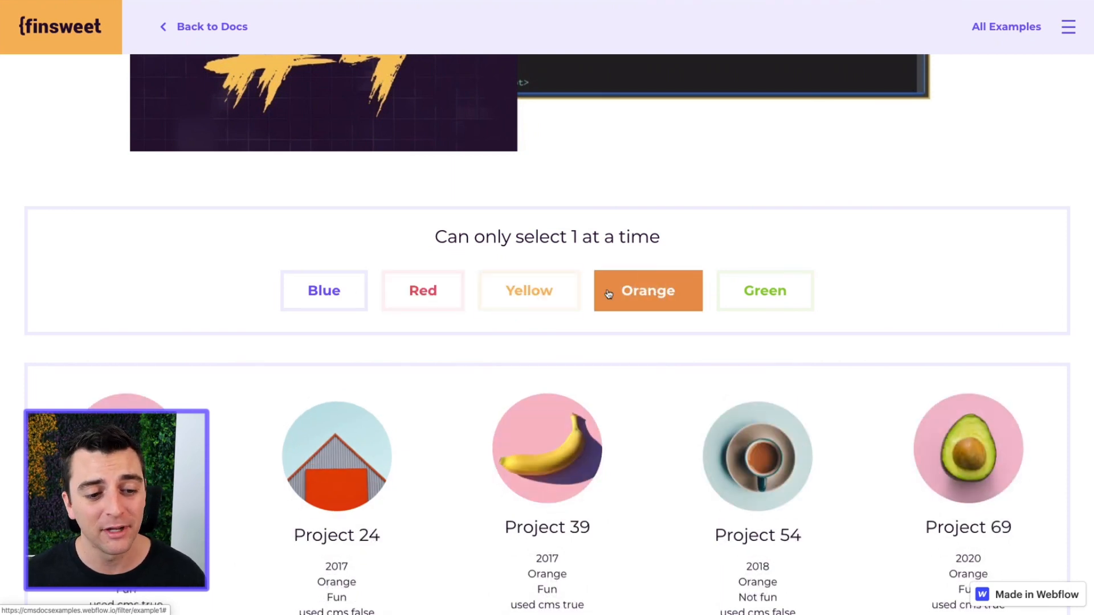
{"action": "left_click", "coordinate": [347, 295]}
{"action": "left_click", "coordinate": [424, 304]}
{"action": "scroll", "coordinate": [425, 308], "scroll_direction": "down", "scroll_amount": 2}
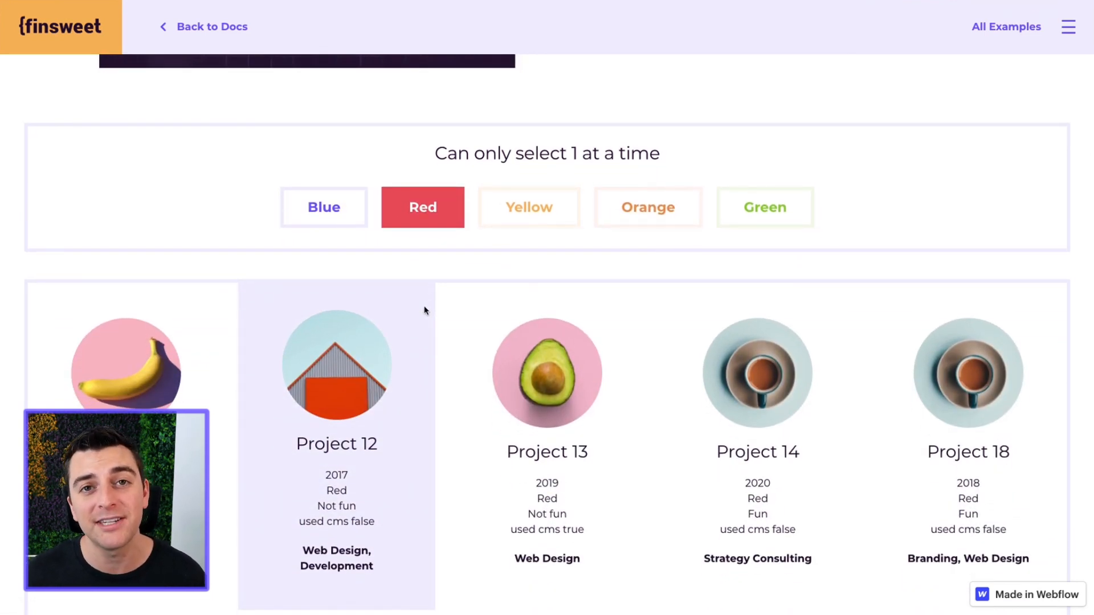
{"action": "scroll", "coordinate": [425, 311], "scroll_direction": "down", "scroll_amount": 1}
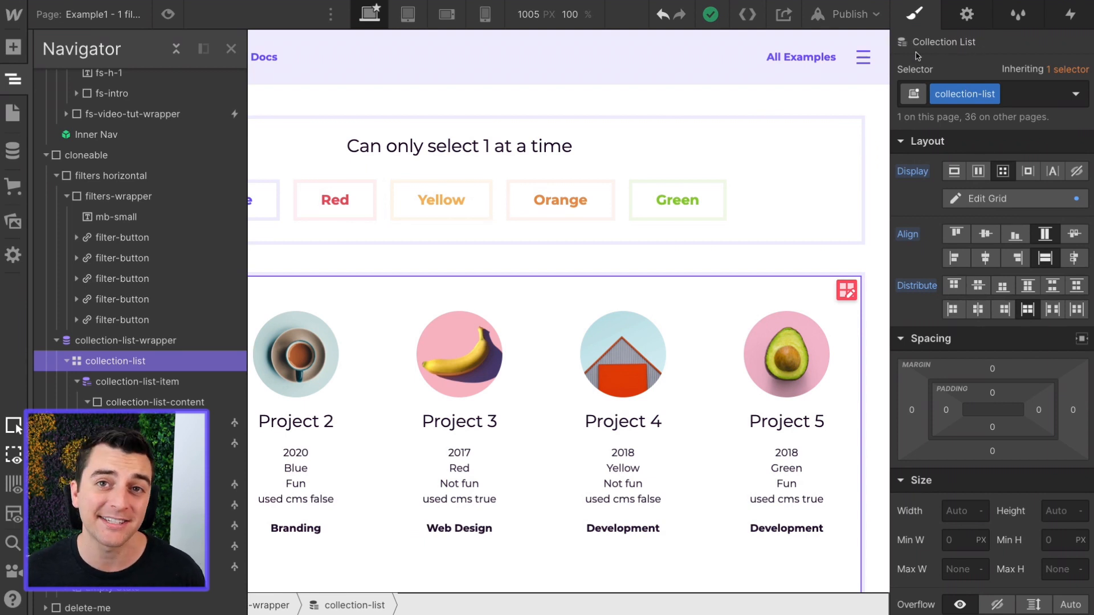
Back in the Webflow Designer, select collection-list-wrapper and collection-list to inspect the class of each.
{"action": "left_click", "coordinate": [162, 340]}
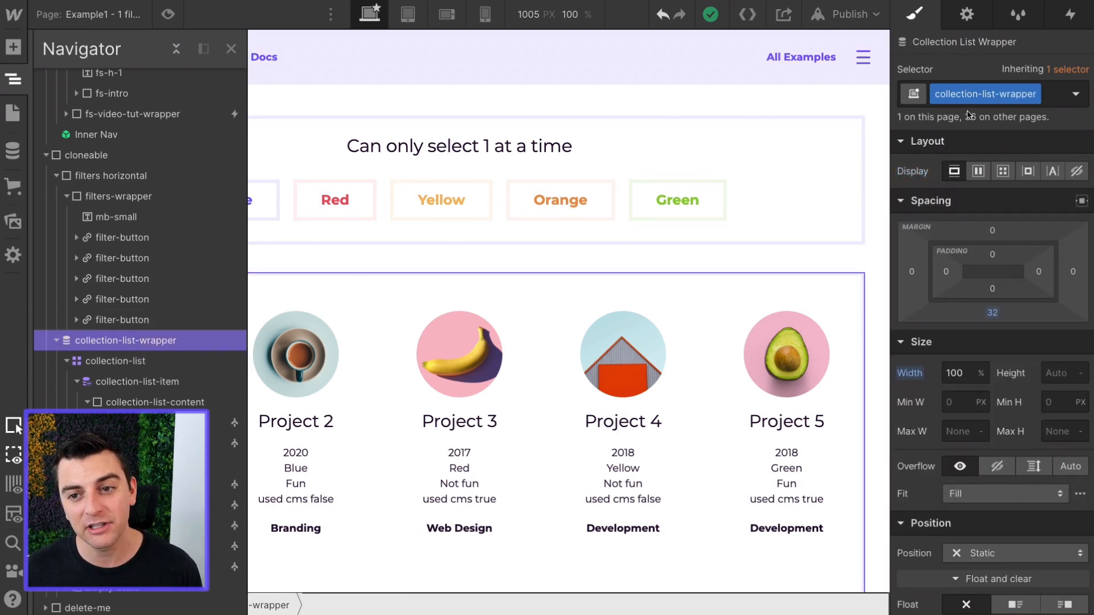
{"action": "left_click", "coordinate": [134, 361]}
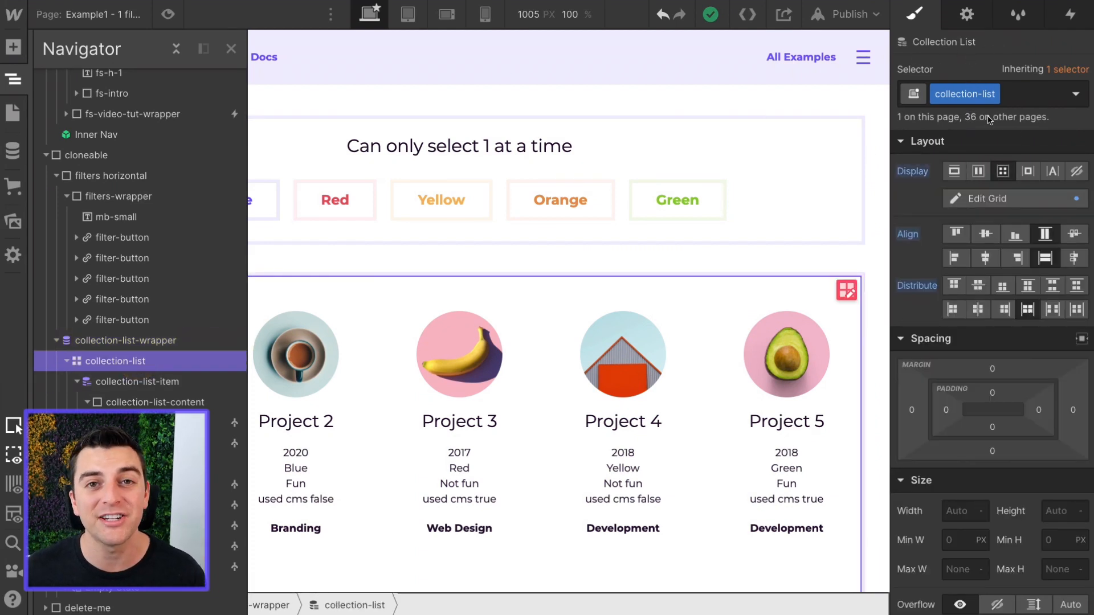
Inspect the classes of collection-list-content, filters-wrapper and the Red filter-button in the page structure.
{"action": "left_click", "coordinate": [459, 306]}
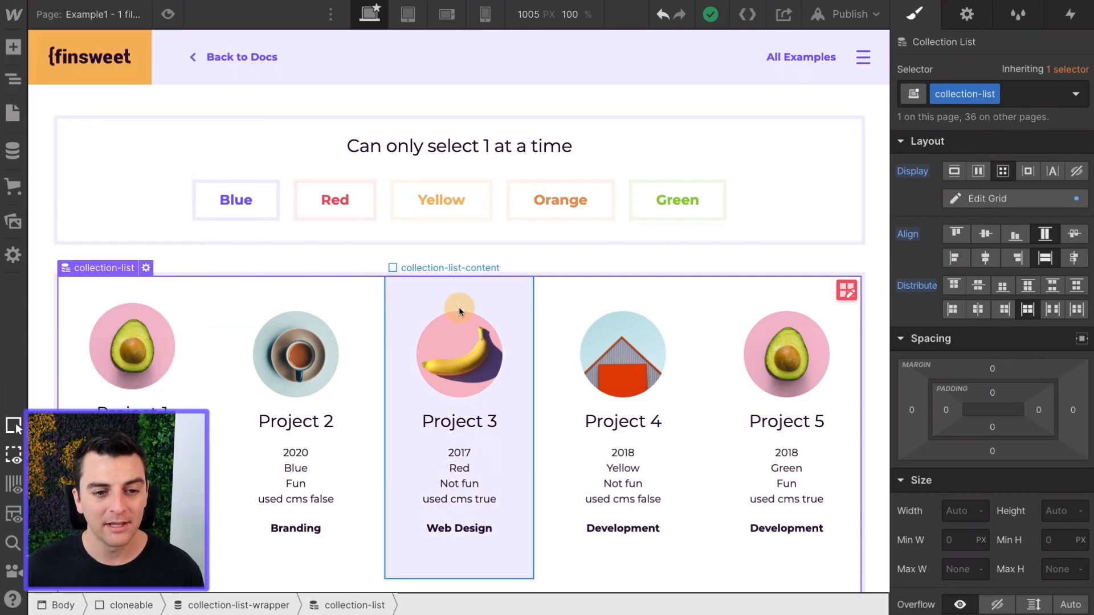
{"action": "left_click", "coordinate": [459, 307]}
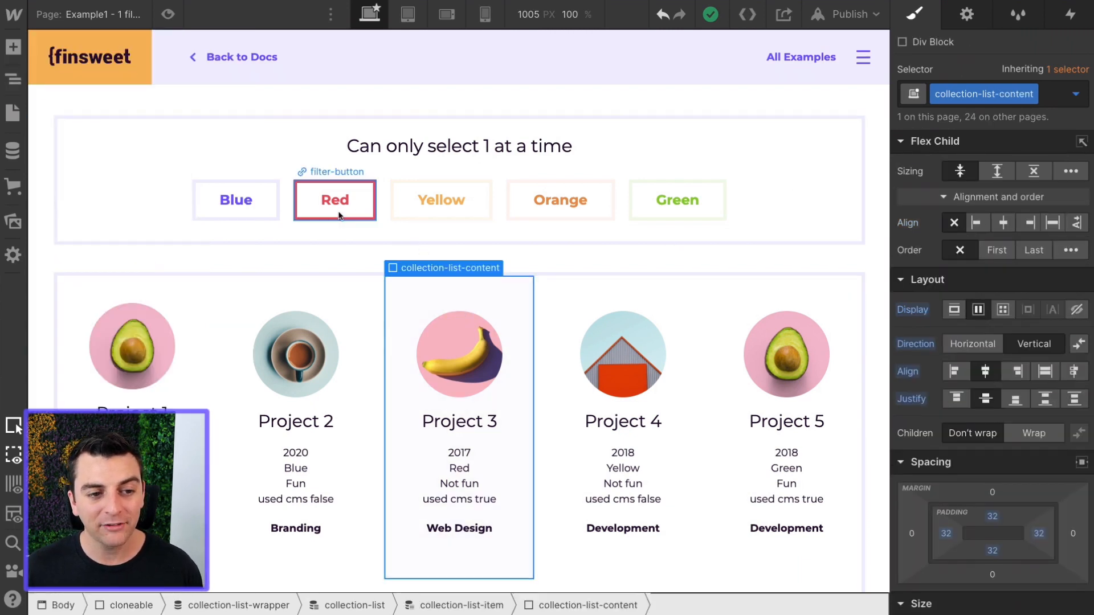
{"action": "left_click", "coordinate": [285, 213]}
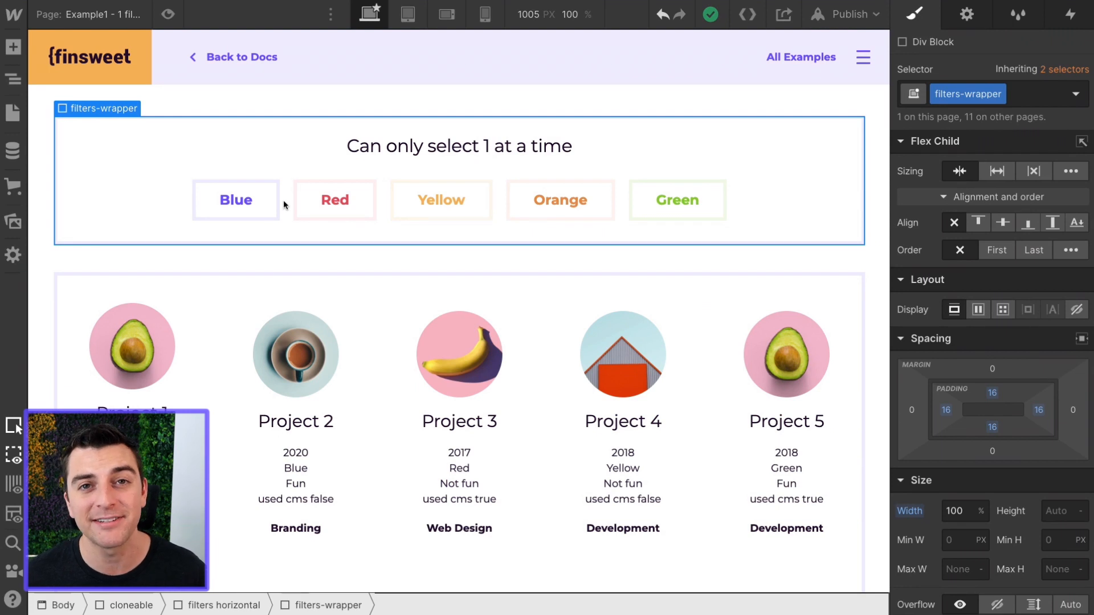
{"action": "left_click", "coordinate": [13, 80]}
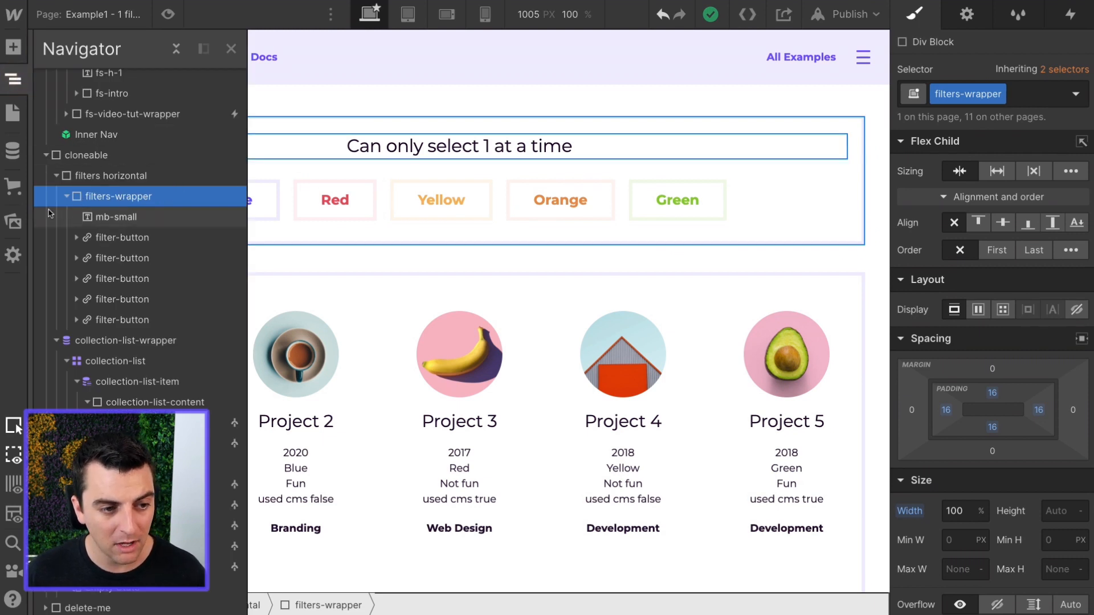
{"action": "left_click", "coordinate": [122, 258]}
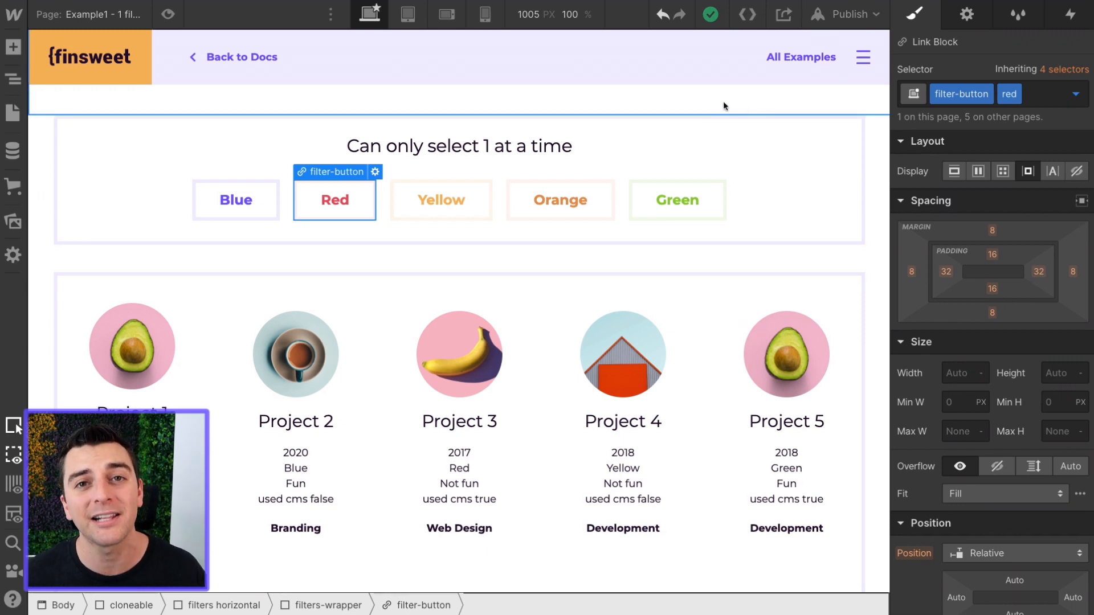
{"action": "left_click", "coordinate": [349, 134]}
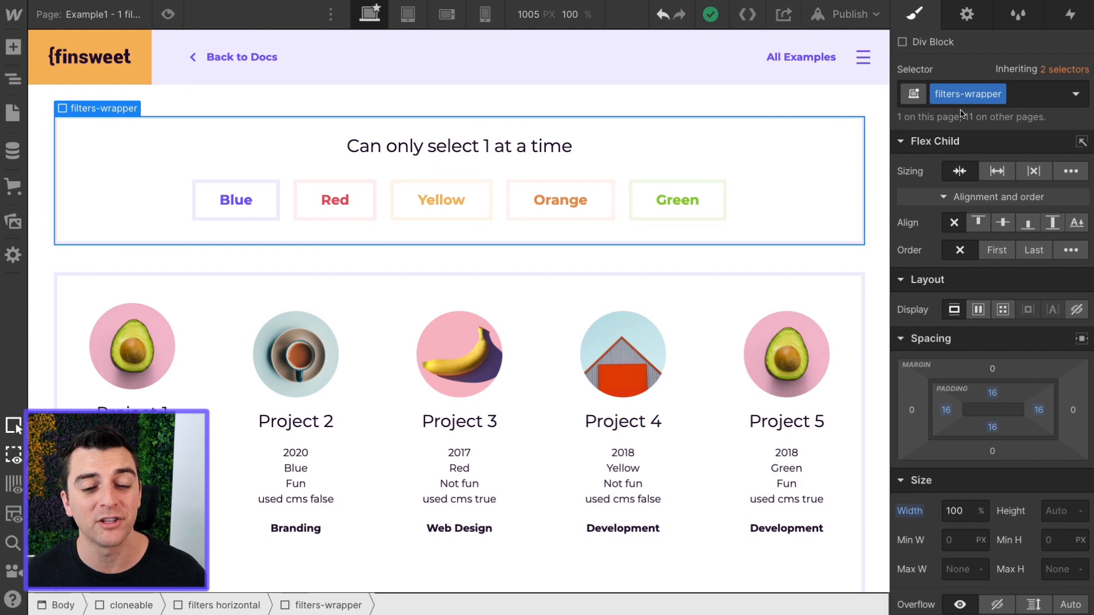
Review the filter-by custom attribute in the Blue filter button's element settings.
{"action": "left_click", "coordinate": [208, 191]}
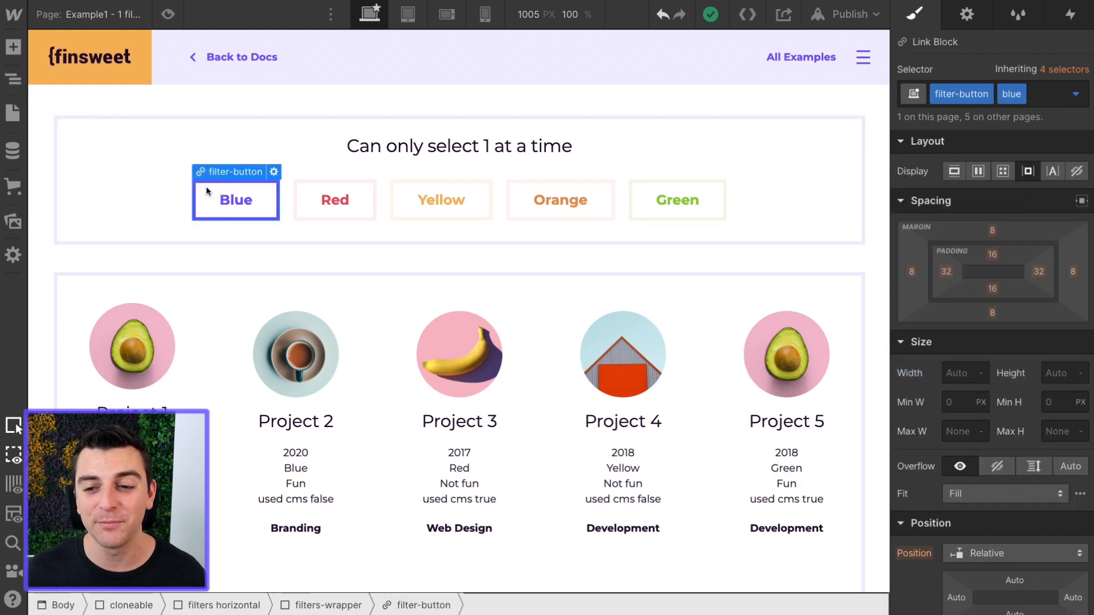
{"action": "left_click", "coordinate": [966, 15]}
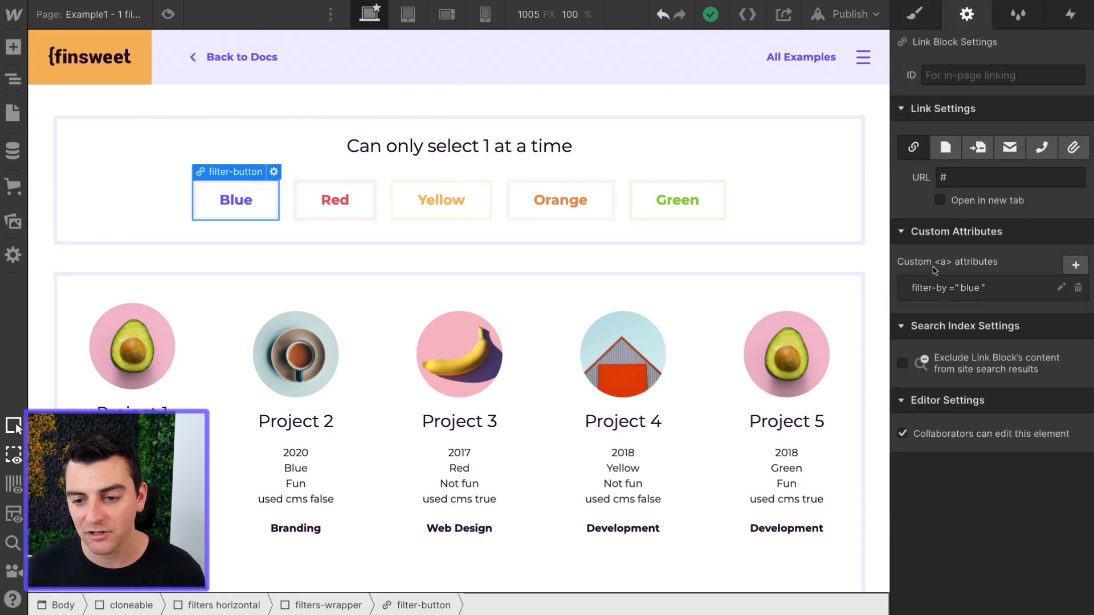
{"action": "left_click", "coordinate": [963, 288]}
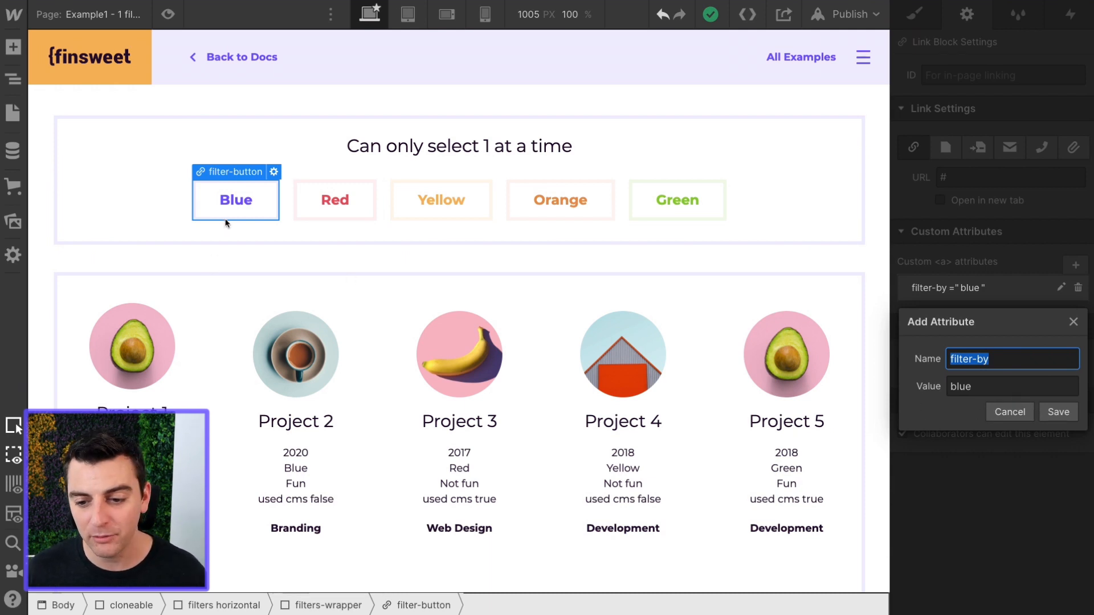
{"action": "left_click", "coordinate": [1058, 411]}
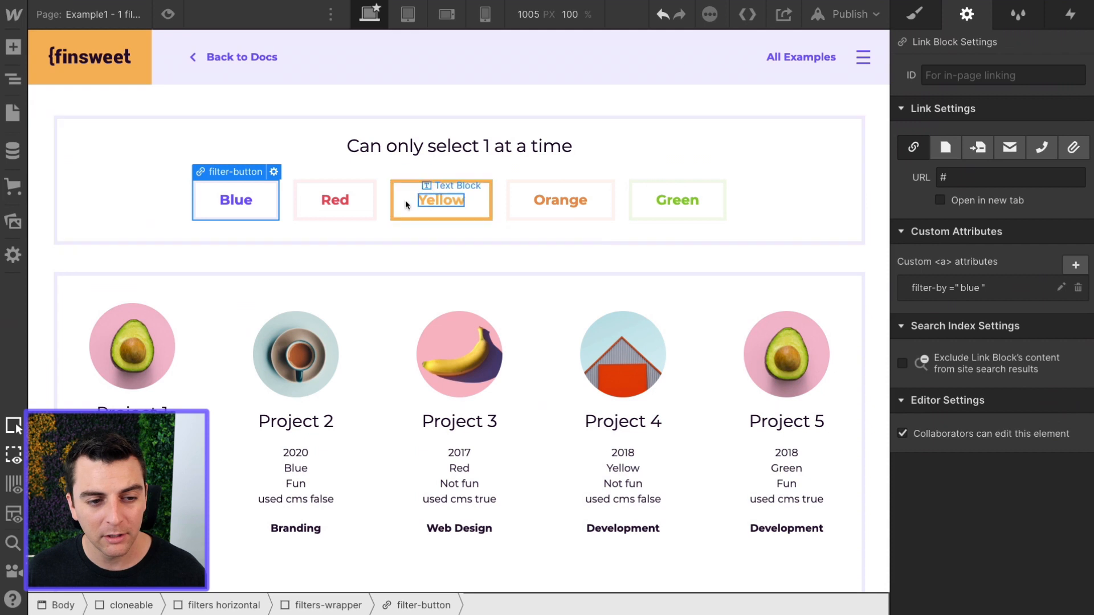
Check the filter-by custom attribute of the Red, Yellow, Orange and Green filter buttons, opening the Green one's name and value.
{"action": "left_click", "coordinate": [365, 206]}
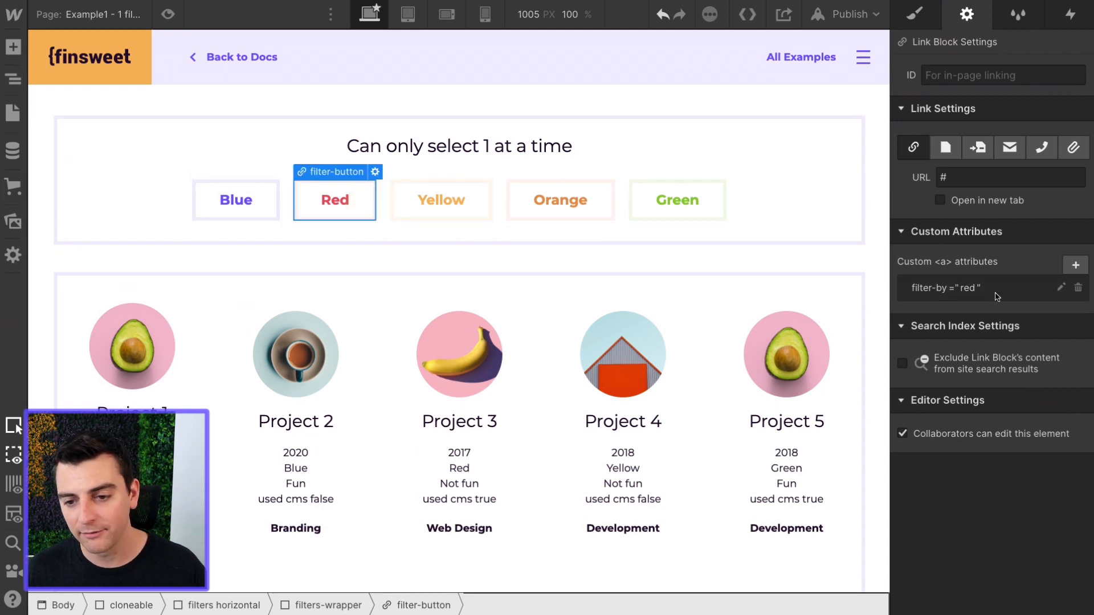
{"action": "left_click", "coordinate": [476, 205]}
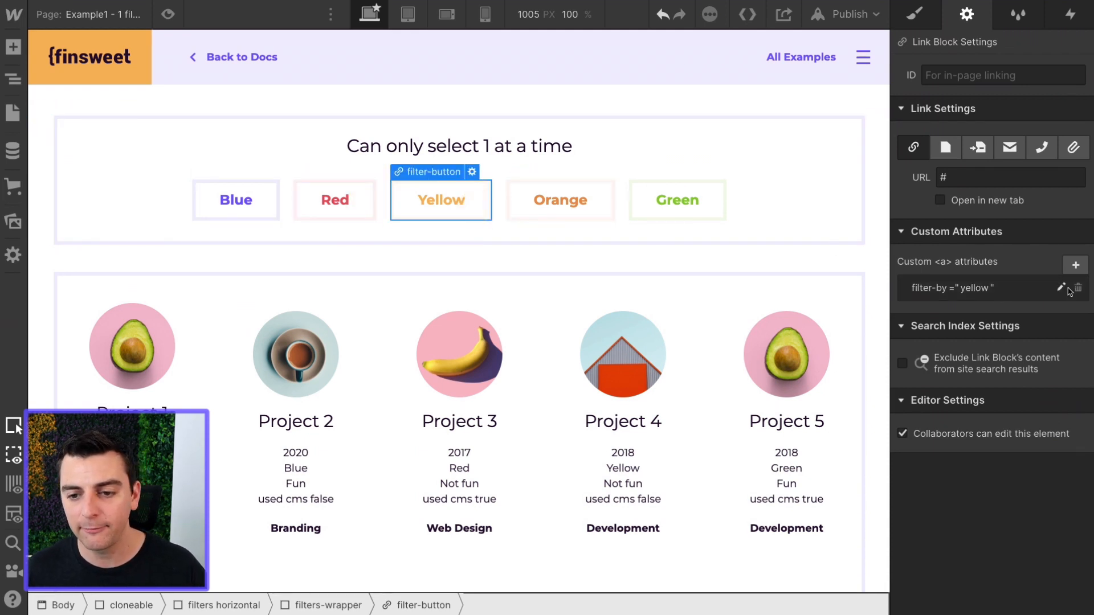
{"action": "left_click", "coordinate": [564, 208]}
{"action": "left_click", "coordinate": [714, 213]}
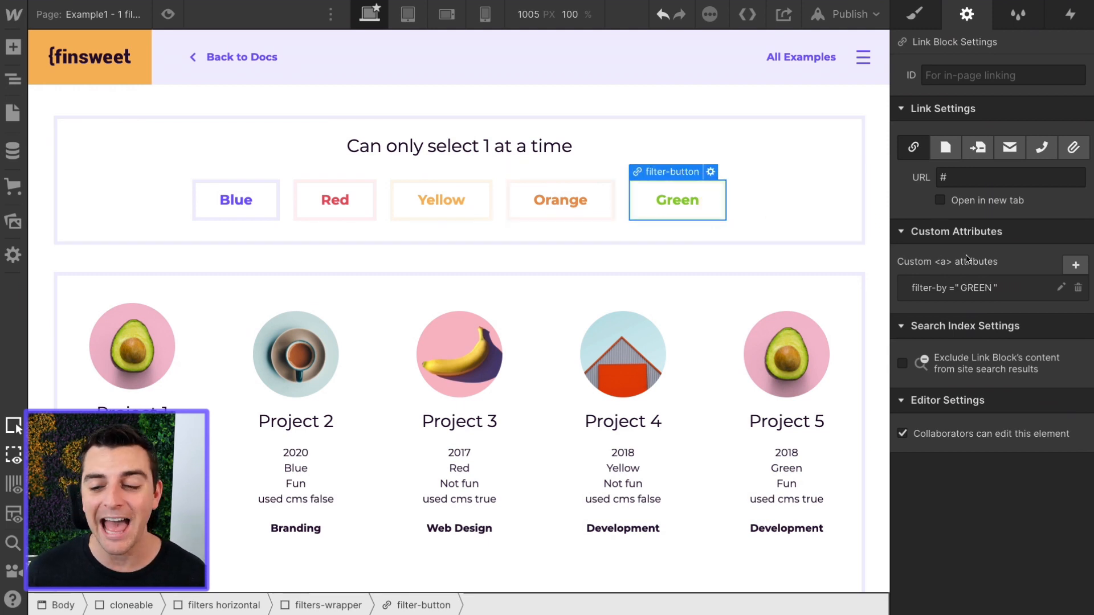
{"action": "left_click", "coordinate": [976, 285]}
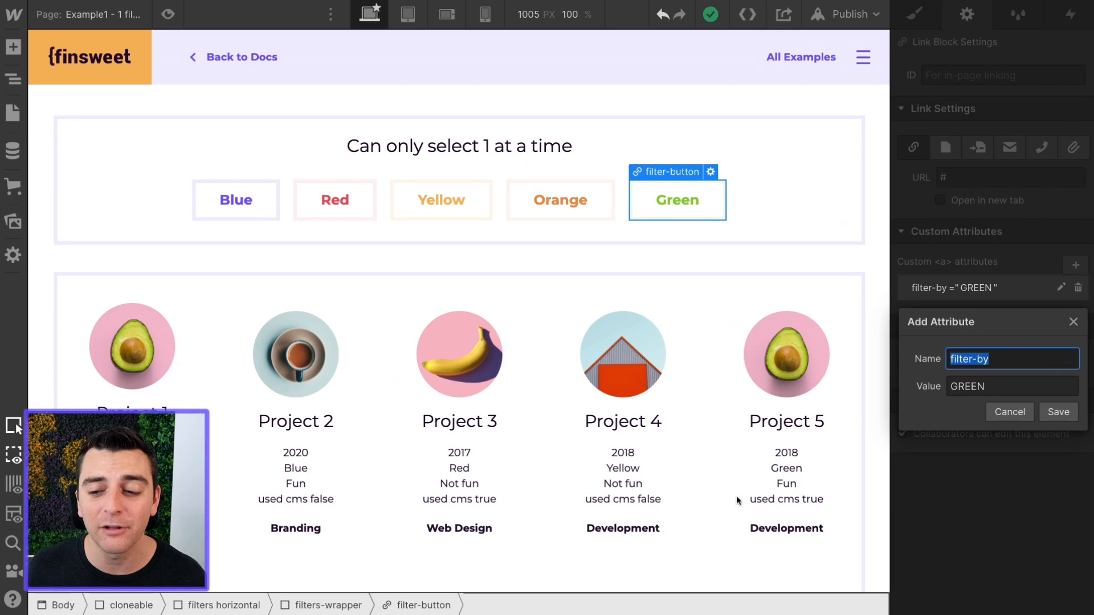
{"action": "left_click", "coordinate": [1066, 416]}
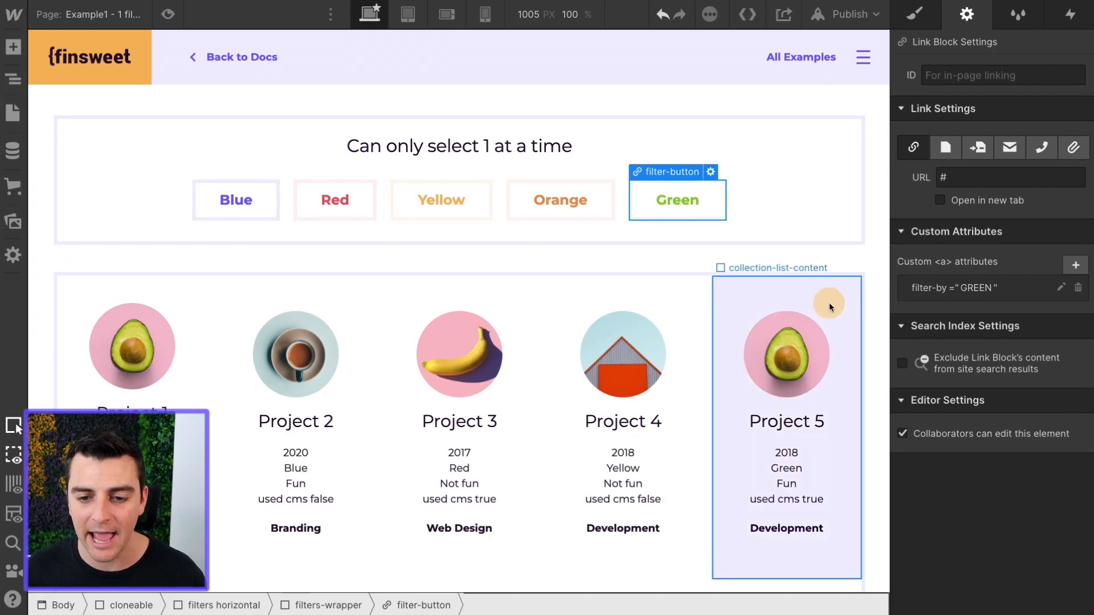
Inspect Project 5's collection item and its color text binding, and return to the Green filter button.
{"action": "left_click", "coordinate": [796, 276]}
{"action": "left_click", "coordinate": [794, 251]}
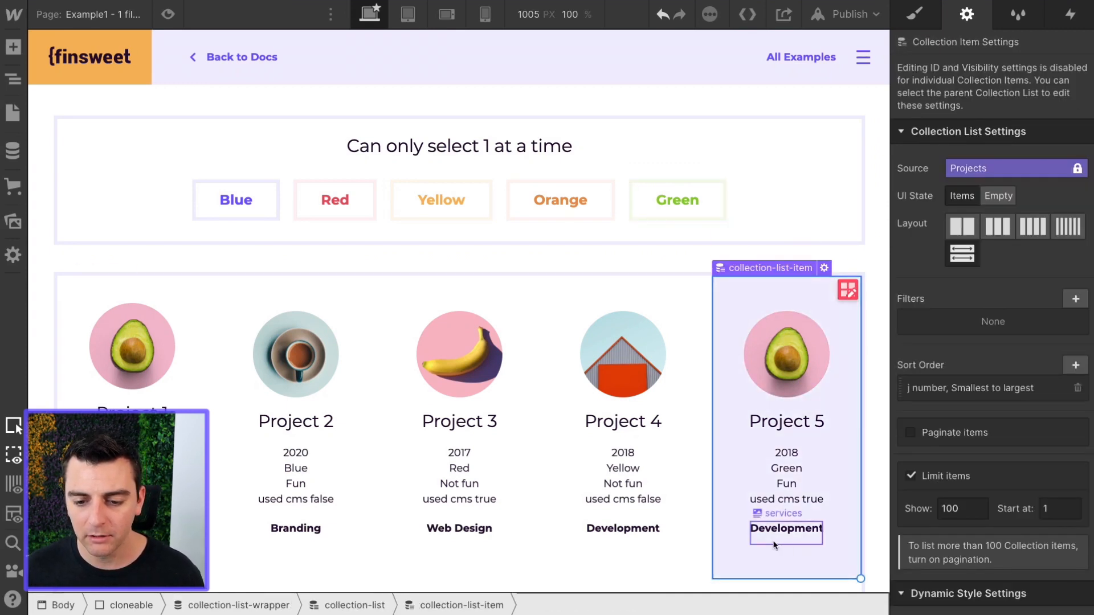
{"action": "left_click", "coordinate": [788, 470]}
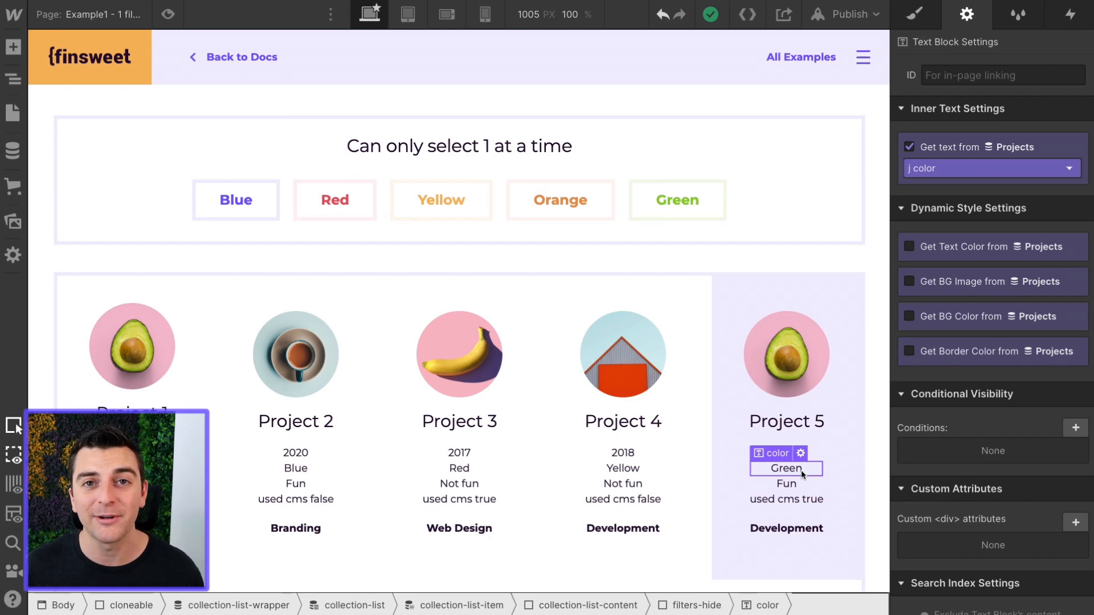
{"action": "left_click", "coordinate": [632, 215]}
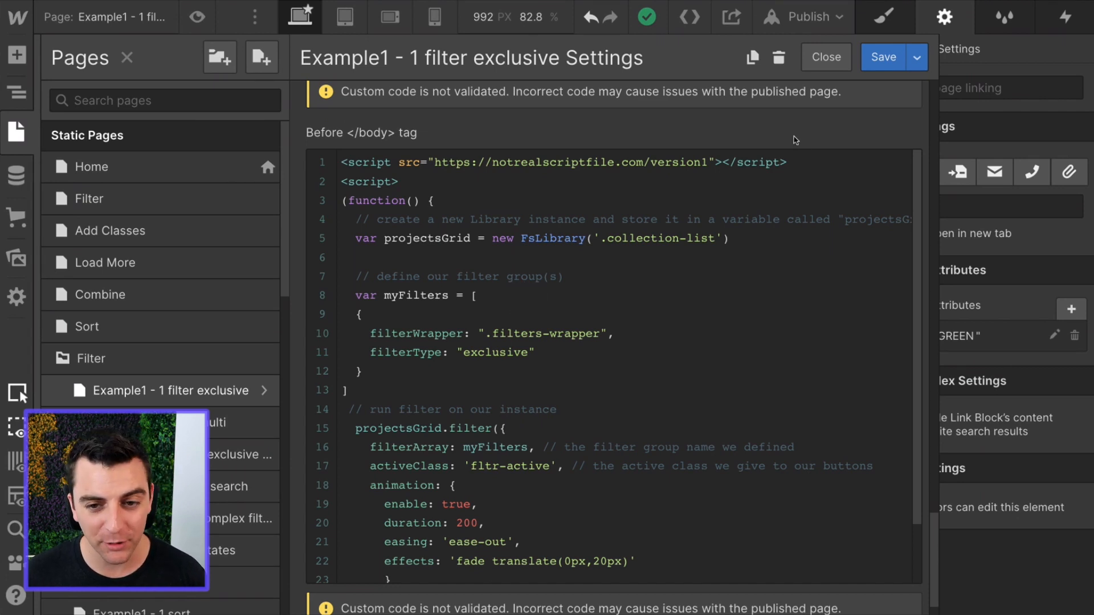
In the Example1 page settings' Before </body> code, highlight the library script line and the entire script block below it.
{"action": "left_click", "coordinate": [326, 164]}
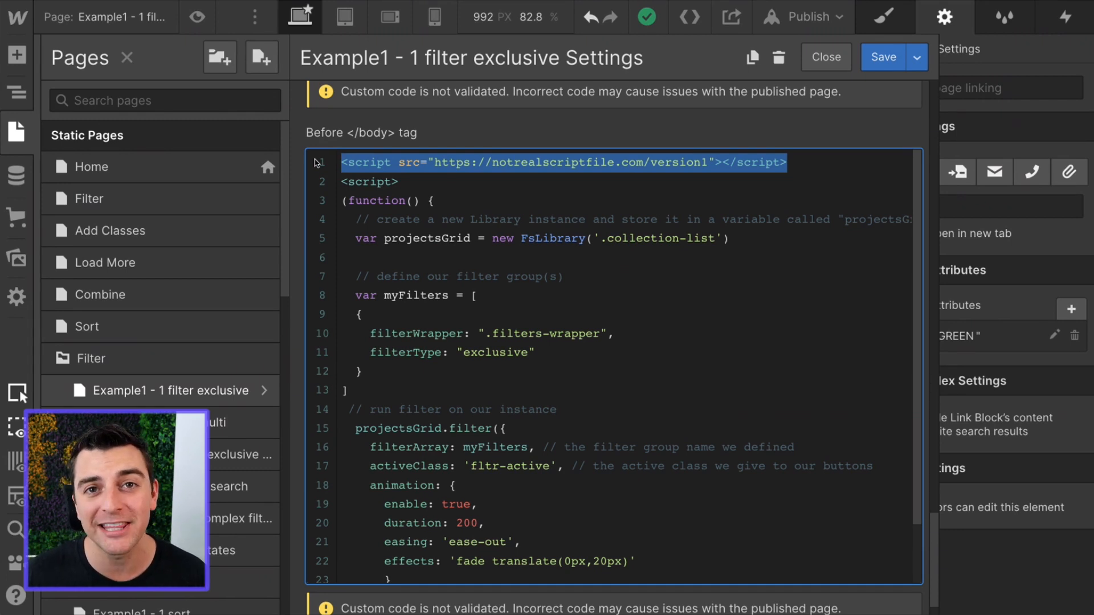
{"action": "left_click", "coordinate": [441, 174]}
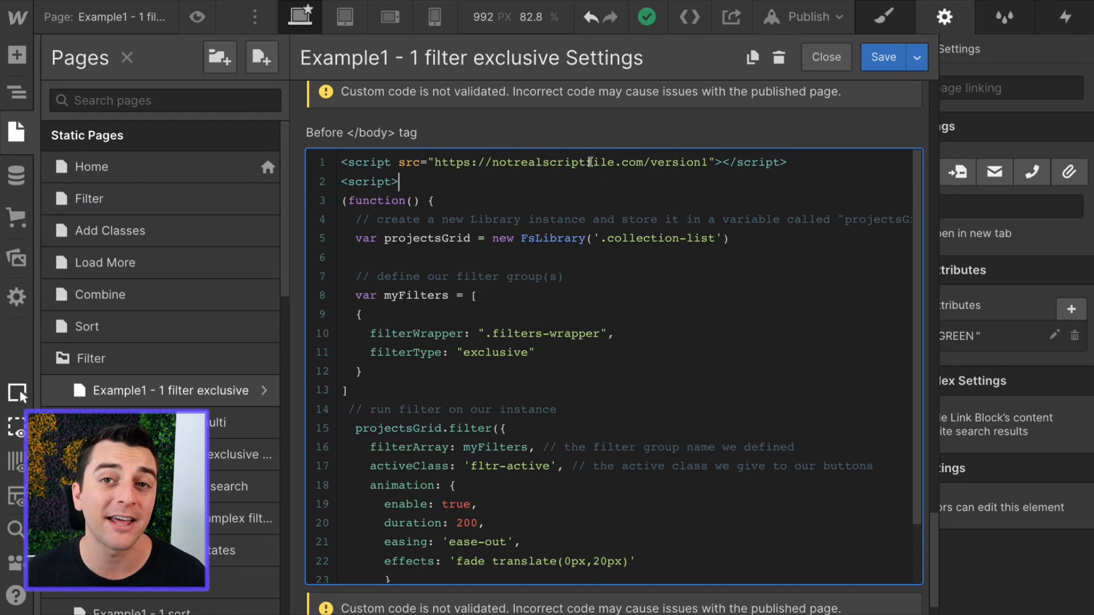
{"action": "left_click_drag", "start_coordinate": [338, 181], "coordinate": [528, 593]}
{"action": "scroll", "coordinate": [450, 301], "scroll_direction": "down", "scroll_amount": 2}
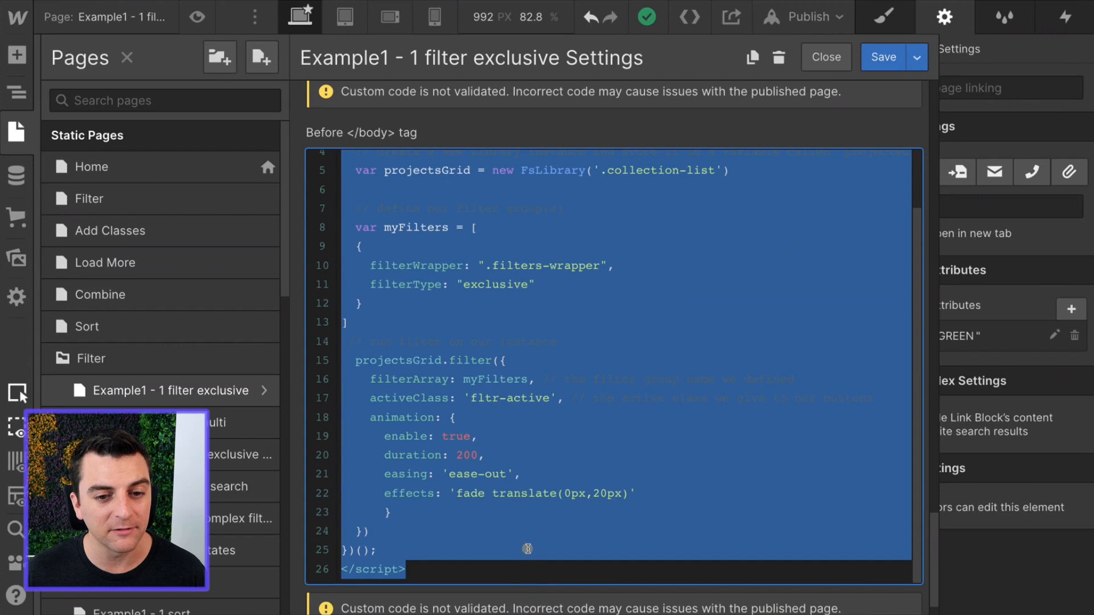
{"action": "left_click", "coordinate": [527, 550]}
{"action": "scroll", "coordinate": [527, 550], "scroll_direction": "up", "scroll_amount": 2}
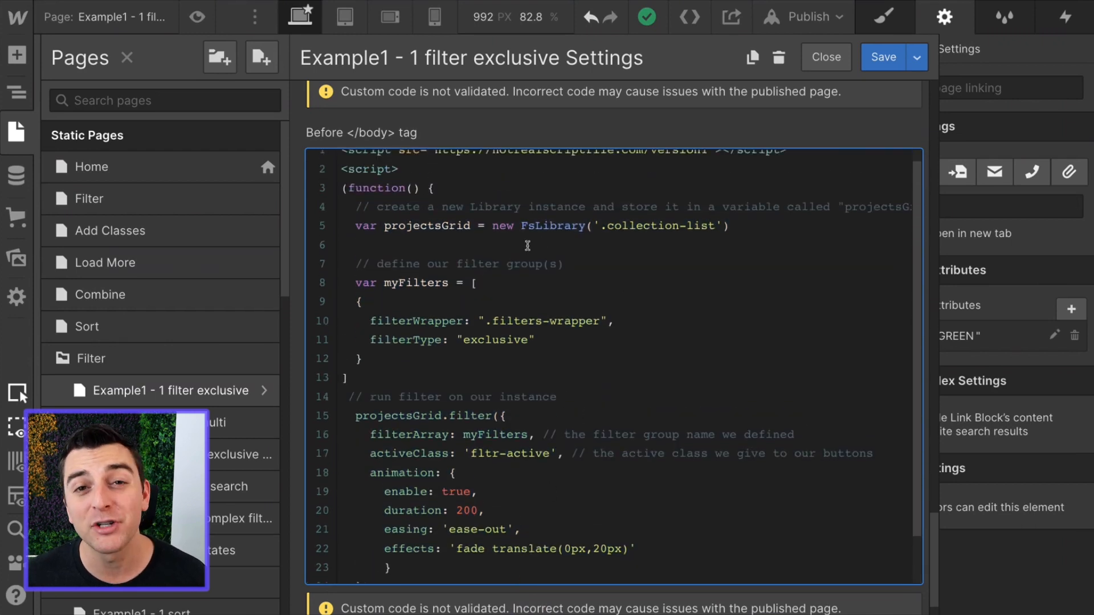
Highlight new FsLibrary, the .collection-list selector and the complete instance expression on line 5 of the code.
{"action": "left_click_drag", "start_coordinate": [493, 227], "coordinate": [579, 232]}
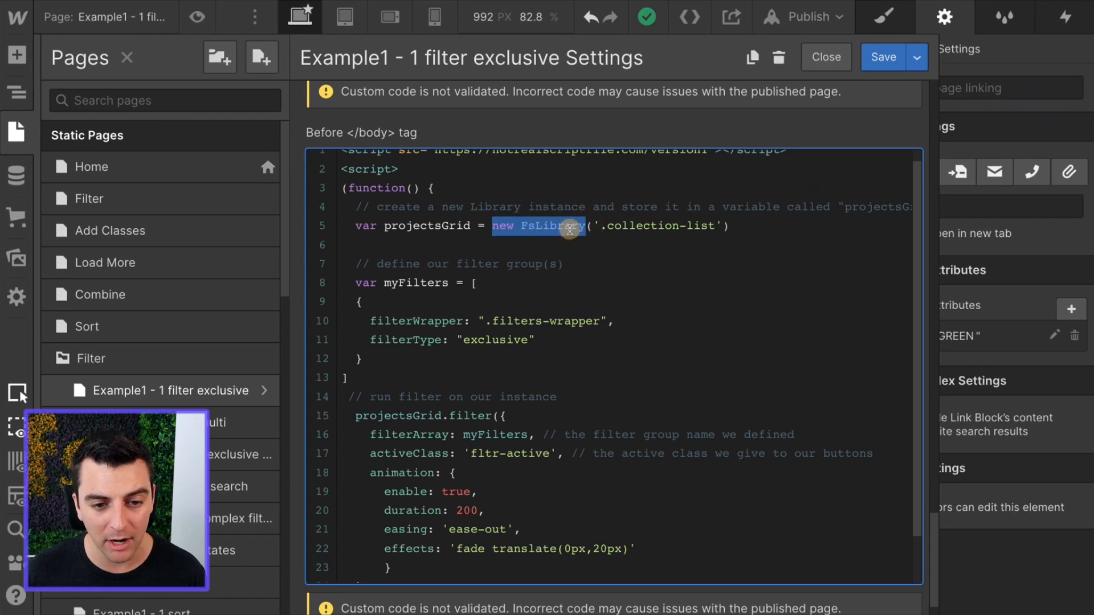
{"action": "left_click", "coordinate": [570, 228]}
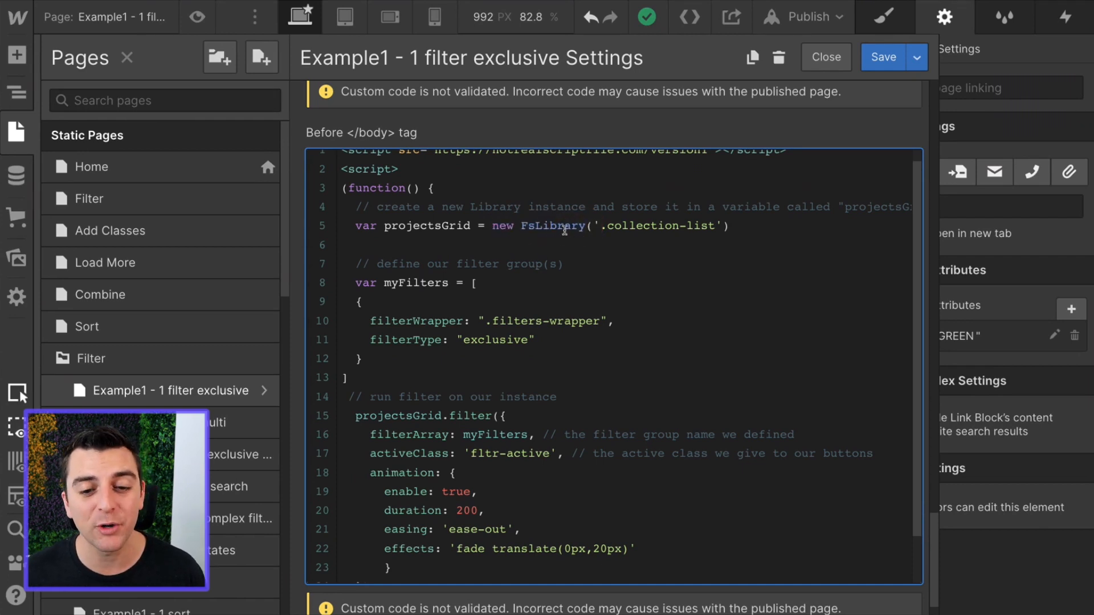
{"action": "left_click_drag", "start_coordinate": [602, 227], "coordinate": [728, 229]}
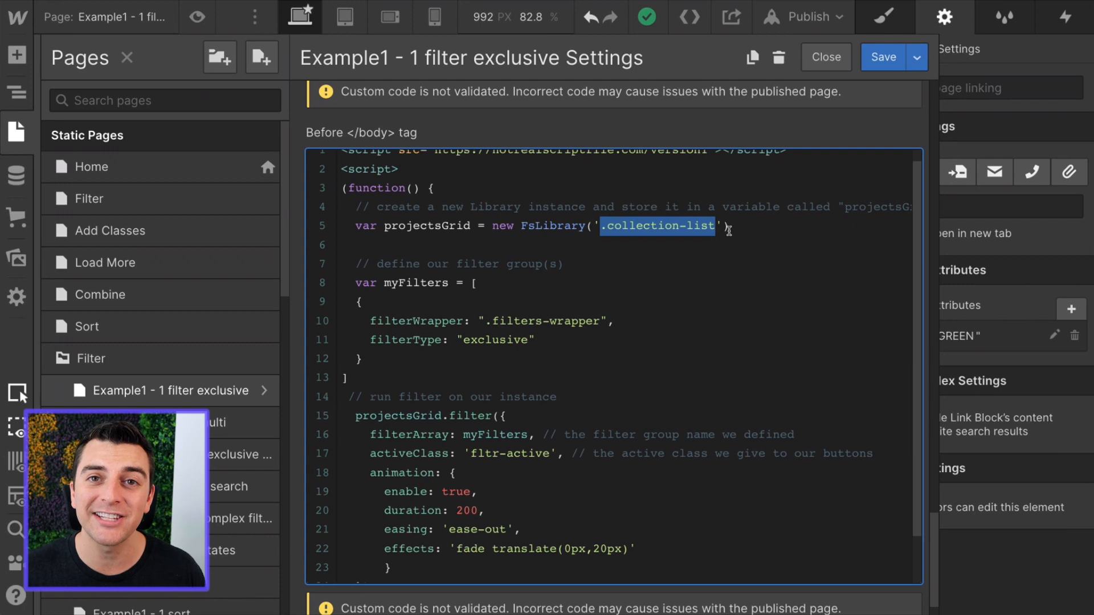
{"action": "left_click_drag", "start_coordinate": [730, 228], "coordinate": [490, 234]}
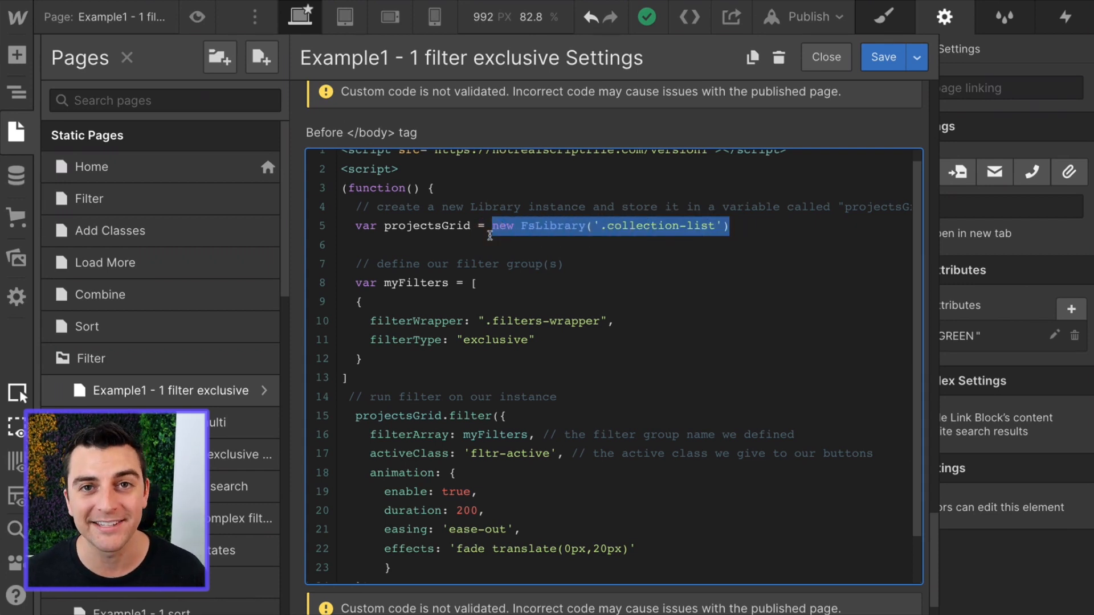
Compare the projectsGrid variable name in its line 5 declaration with its use in the filter call on line 15.
{"action": "left_click_drag", "start_coordinate": [471, 226], "coordinate": [385, 227]}
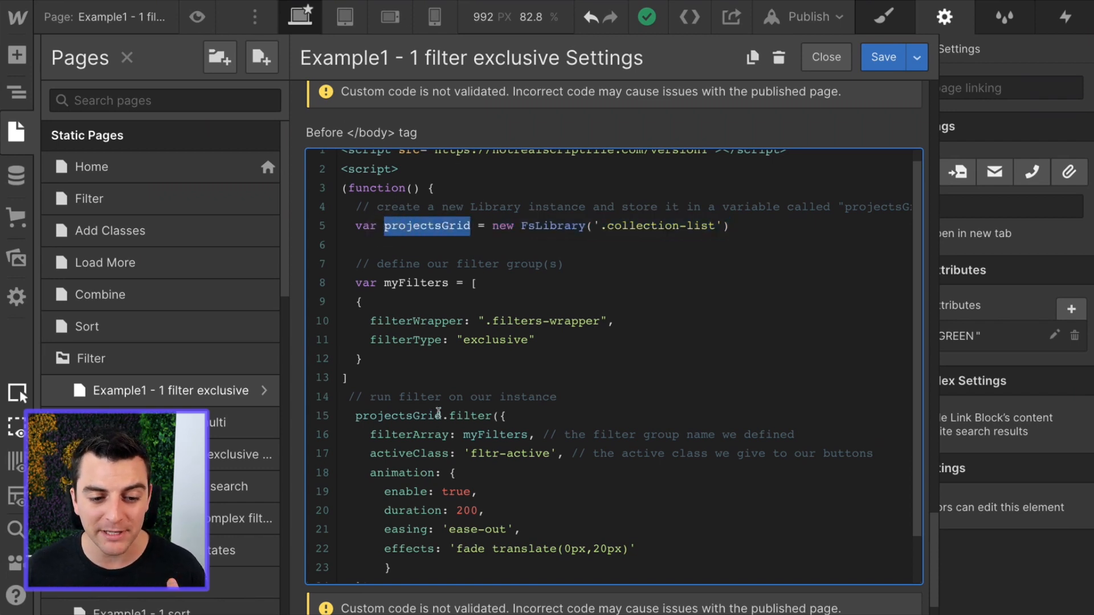
{"action": "left_click", "coordinate": [441, 415]}
{"action": "left_click_drag", "start_coordinate": [442, 416], "coordinate": [356, 416]}
{"action": "left_click_drag", "start_coordinate": [470, 228], "coordinate": [385, 228]}
{"action": "left_click_drag", "start_coordinate": [352, 417], "coordinate": [443, 420]}
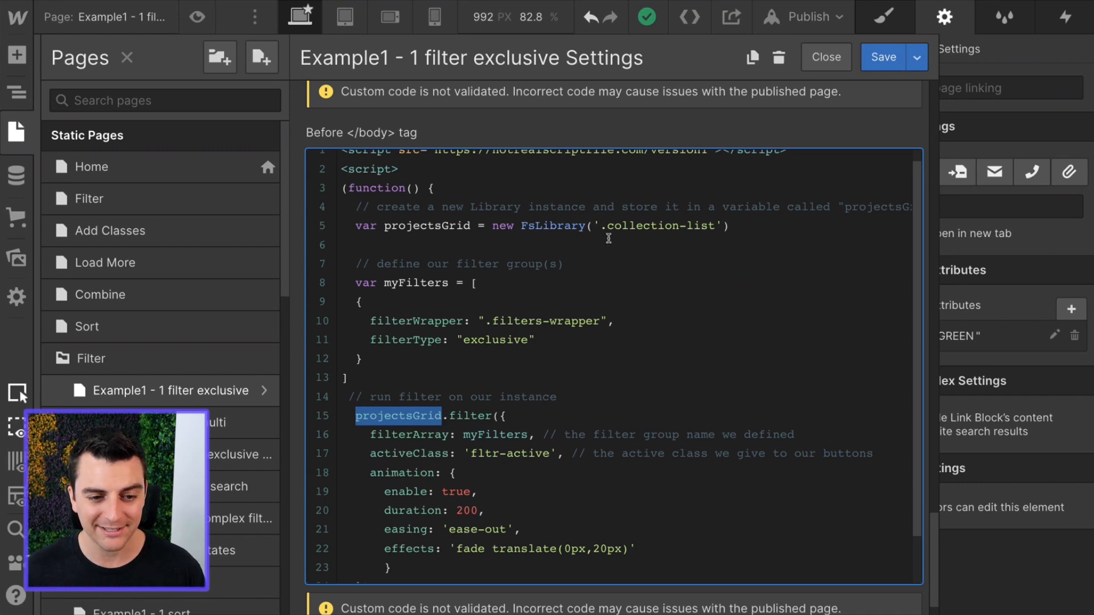
{"action": "left_click", "coordinate": [609, 238]}
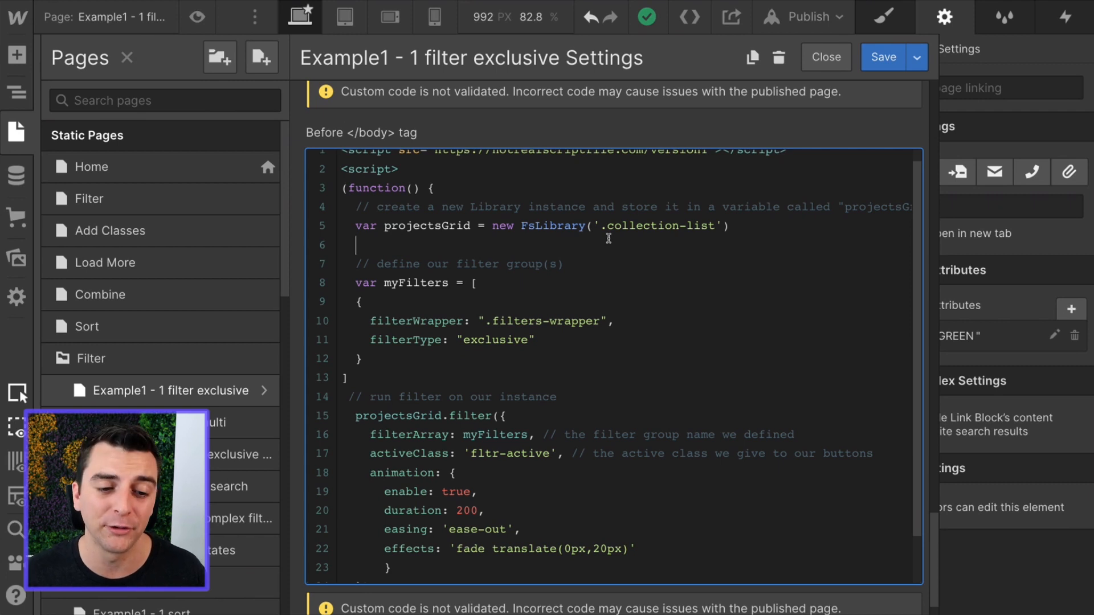
Examine the filter group object inside myFilters and highlight its filterWrapper and filterType keys.
{"action": "left_click_drag", "start_coordinate": [357, 300], "coordinate": [439, 359]}
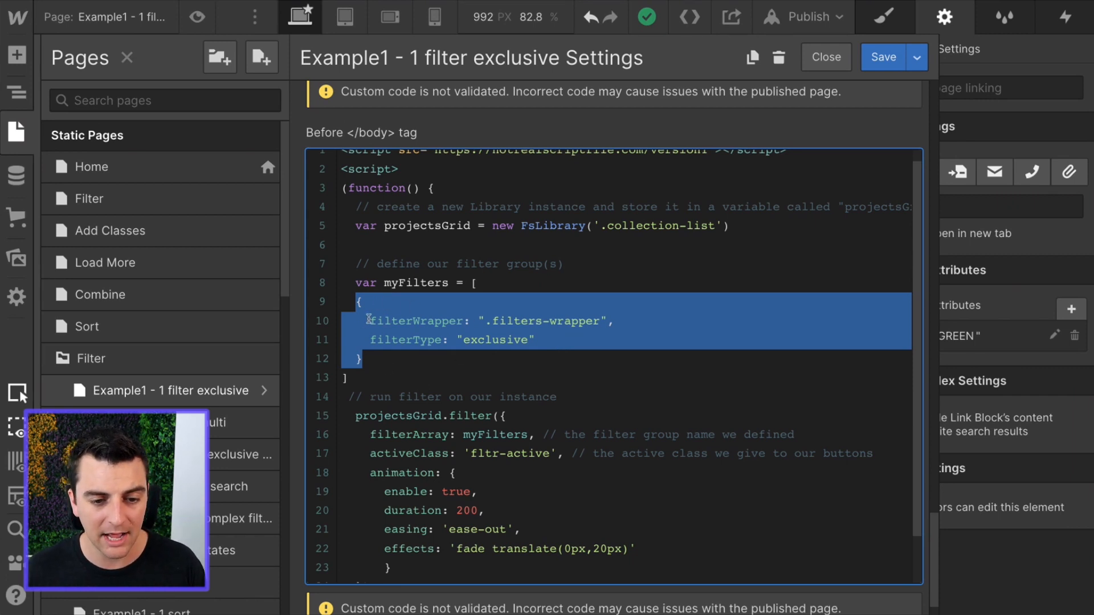
{"action": "left_click", "coordinate": [428, 363]}
{"action": "left_click_drag", "start_coordinate": [370, 321], "coordinate": [470, 321]}
{"action": "left_click_drag", "start_coordinate": [370, 341], "coordinate": [449, 340]}
{"action": "left_click_drag", "start_coordinate": [373, 321], "coordinate": [468, 329]}
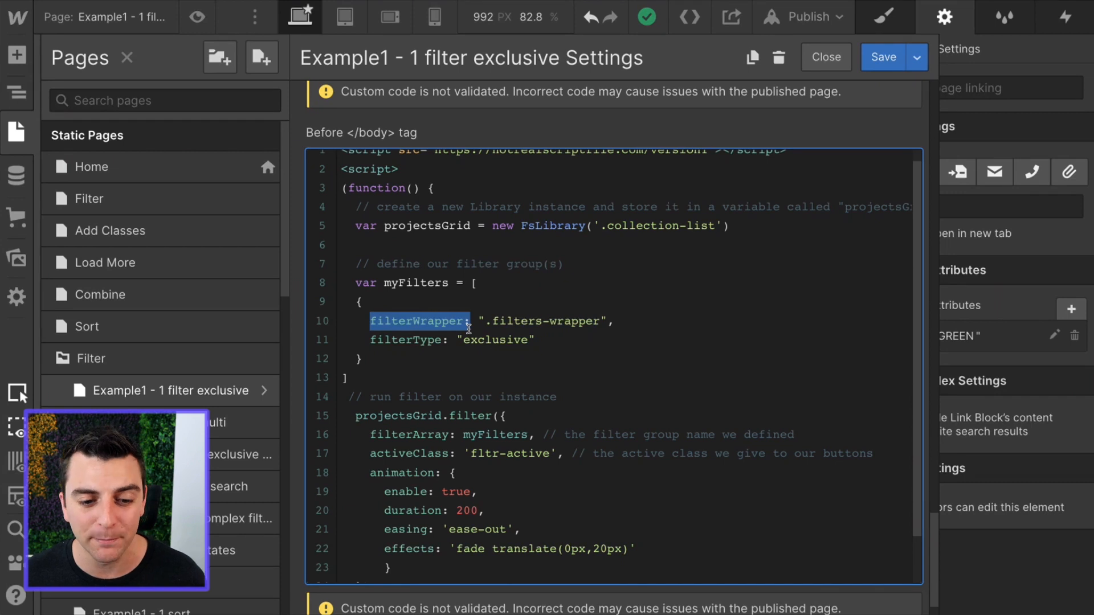
Highlight the .filters-wrapper and exclusive values, plus the whole myFilters definition, and place the cursor in the myFilters name.
{"action": "left_click_drag", "start_coordinate": [485, 322], "coordinate": [602, 322]}
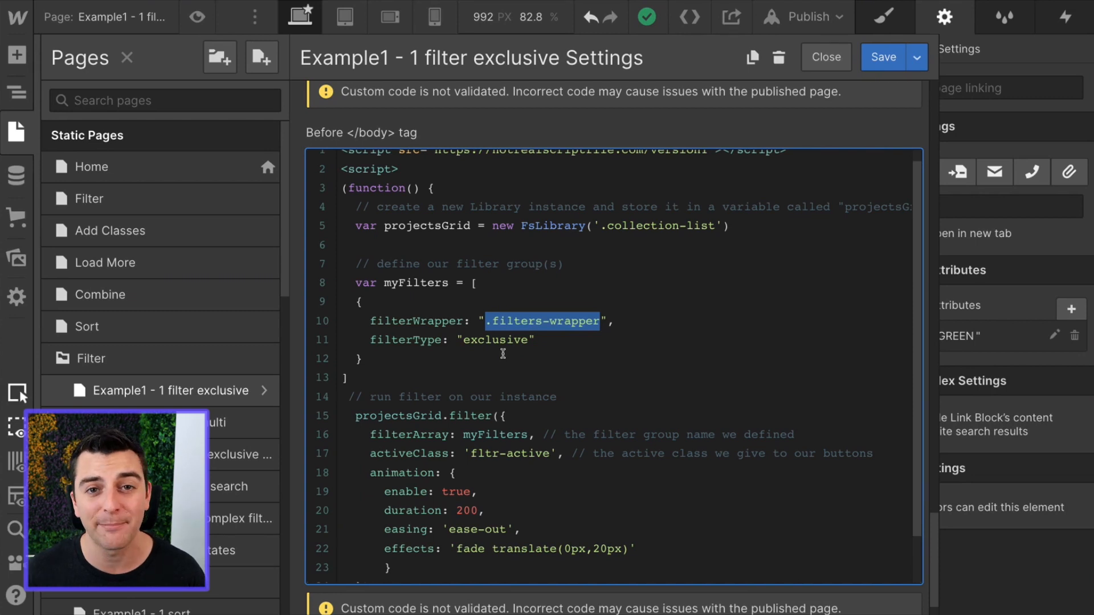
{"action": "left_click_drag", "start_coordinate": [528, 341], "coordinate": [460, 341]}
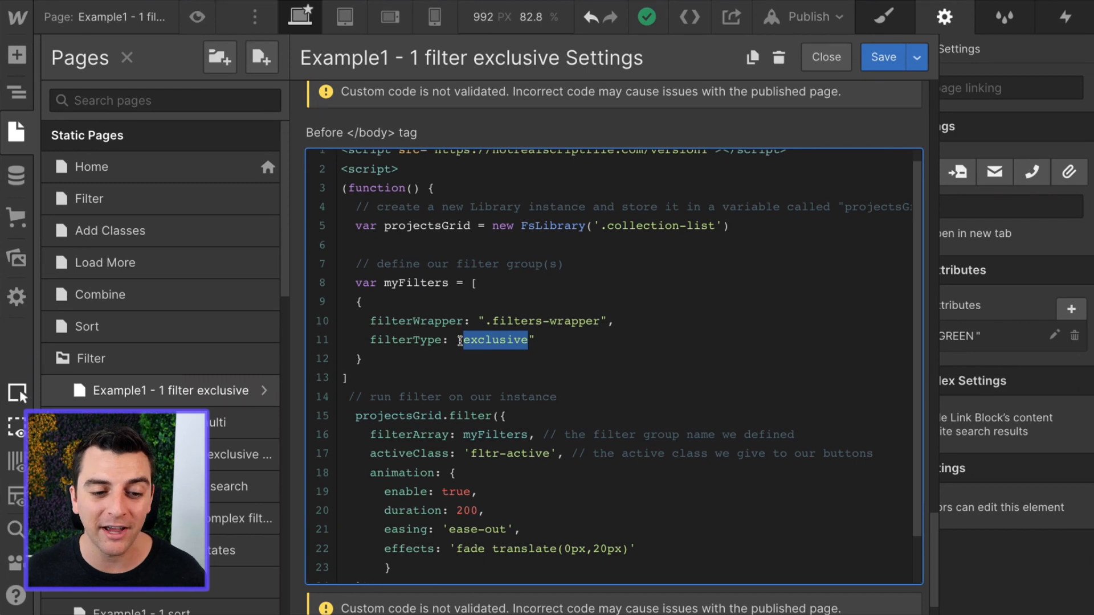
{"action": "left_click_drag", "start_coordinate": [371, 374], "coordinate": [328, 265]}
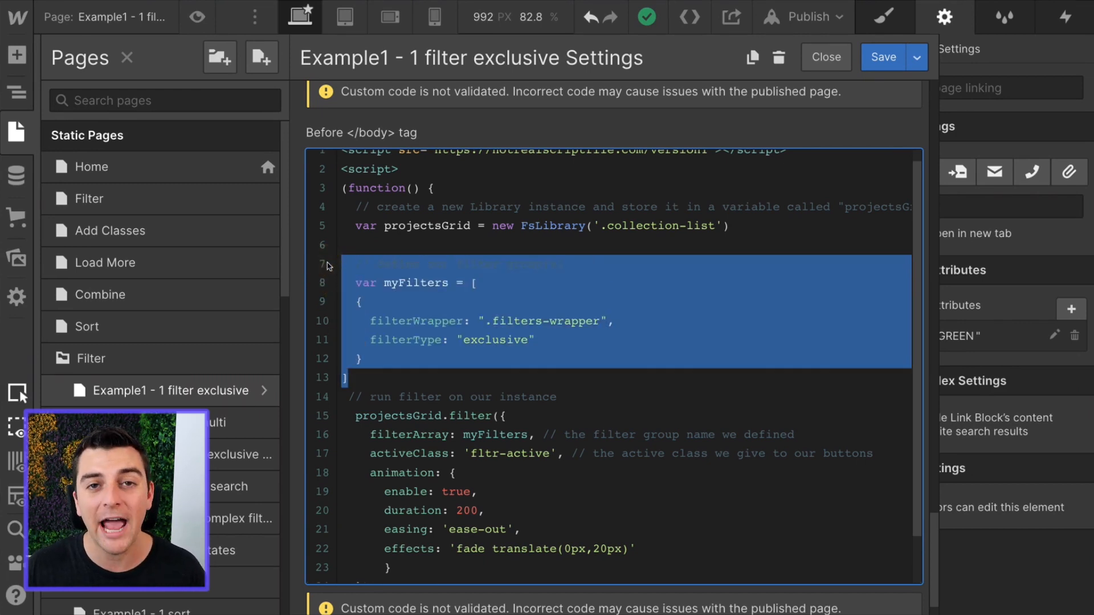
{"action": "left_click", "coordinate": [399, 287]}
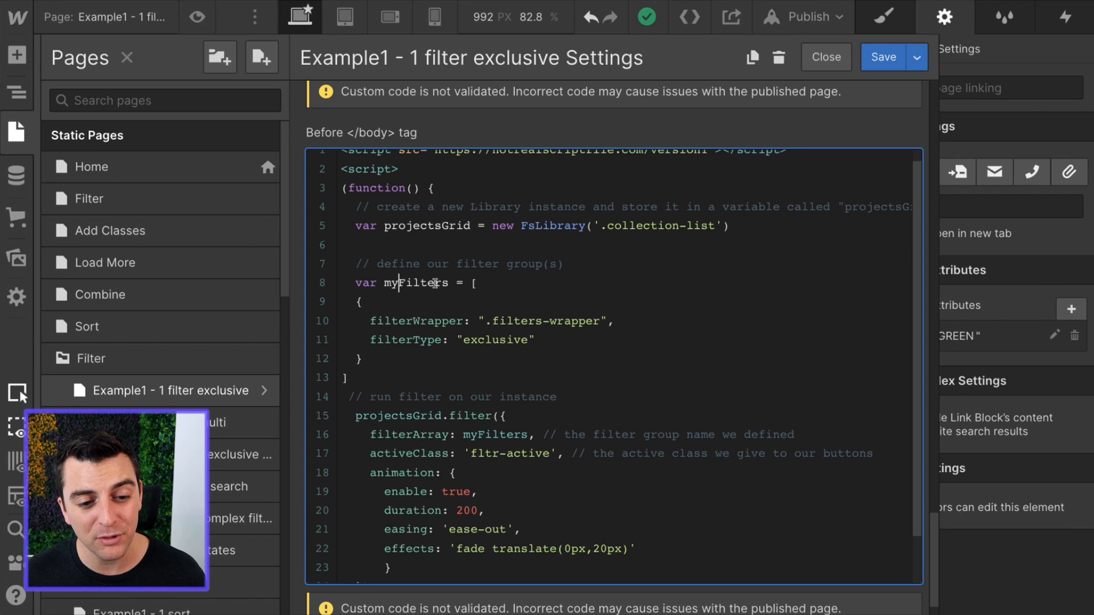
Compare the myFilters variable name in its line 8 declaration with its use as the filterArray value on line 16.
{"action": "left_click_drag", "start_coordinate": [449, 283], "coordinate": [385, 282]}
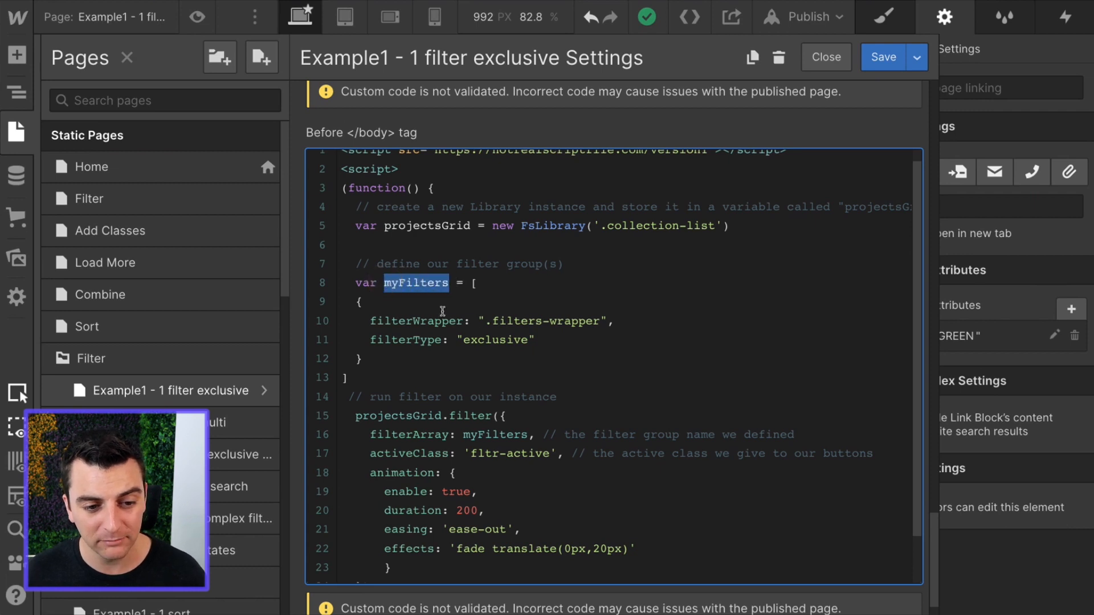
{"action": "left_click_drag", "start_coordinate": [467, 436], "coordinate": [528, 436]}
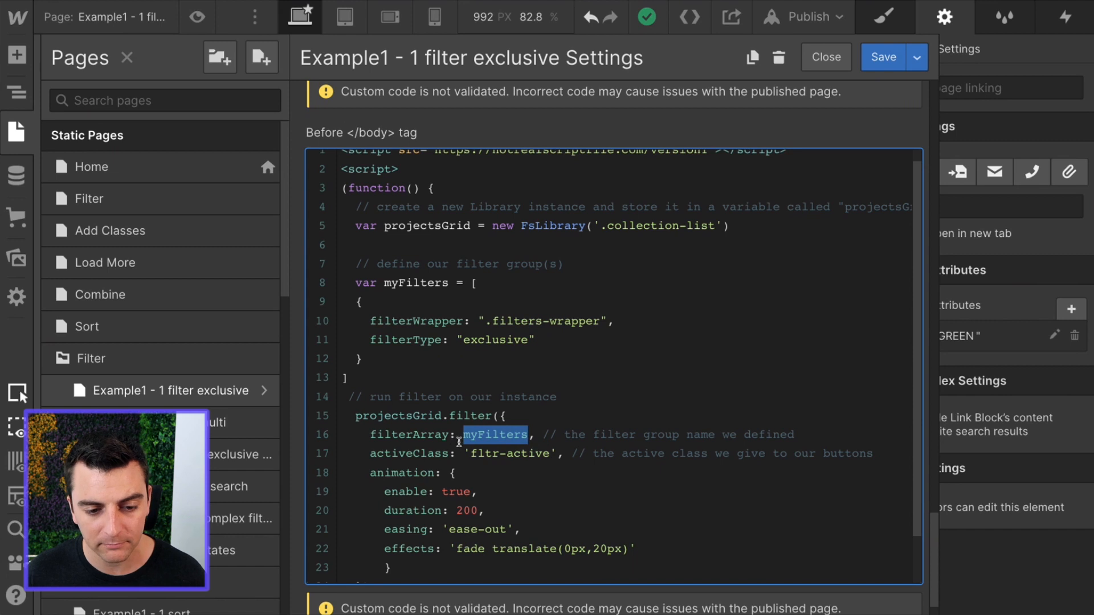
{"action": "scroll", "coordinate": [607, 435], "scroll_direction": "down", "scroll_amount": 1}
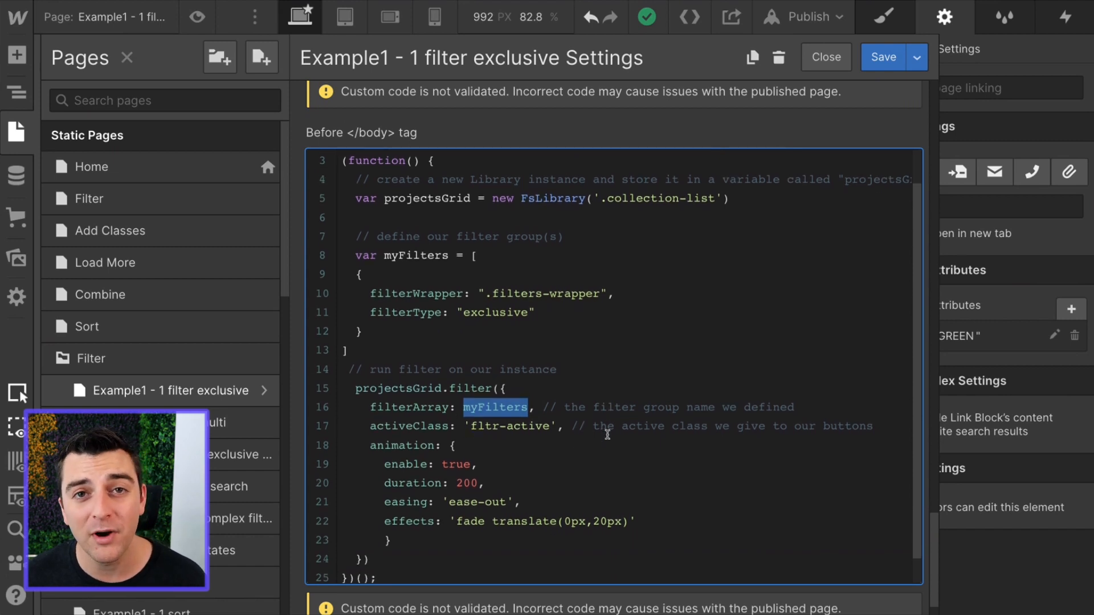
{"action": "scroll", "coordinate": [606, 432], "scroll_direction": "down", "scroll_amount": 1}
Highlight the projectsGrid.filter call, its filterArray entry with the myFilters value, and the matching variable name on line 8.
{"action": "left_click_drag", "start_coordinate": [356, 365], "coordinate": [508, 366]}
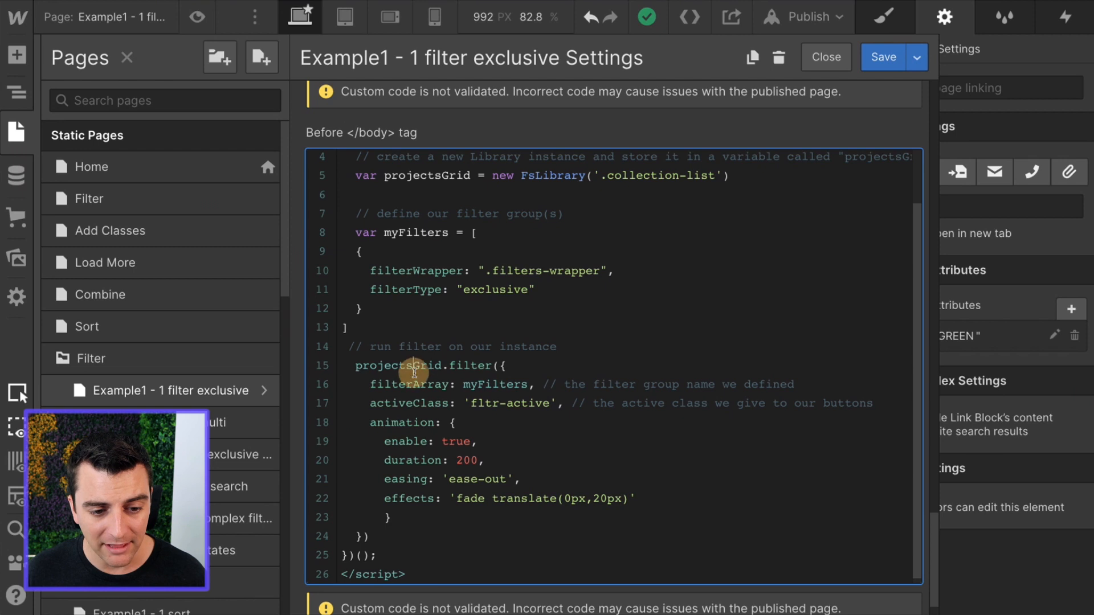
{"action": "left_click_drag", "start_coordinate": [370, 385], "coordinate": [524, 386]}
{"action": "left_click", "coordinate": [465, 385]}
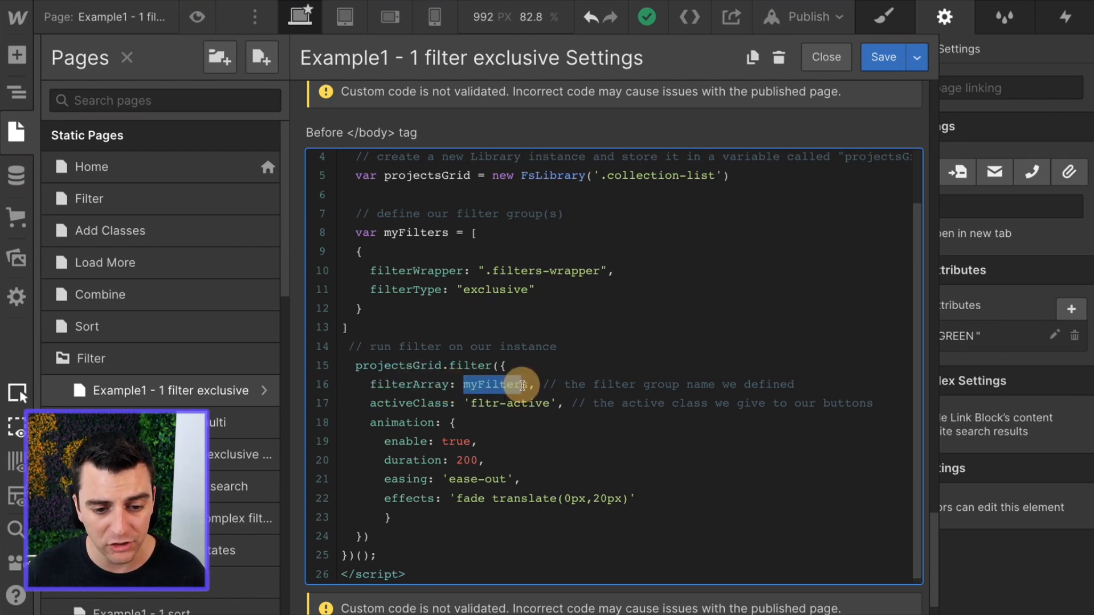
{"action": "left_click", "coordinate": [448, 232]}
{"action": "left_click_drag", "start_coordinate": [447, 233], "coordinate": [384, 232]}
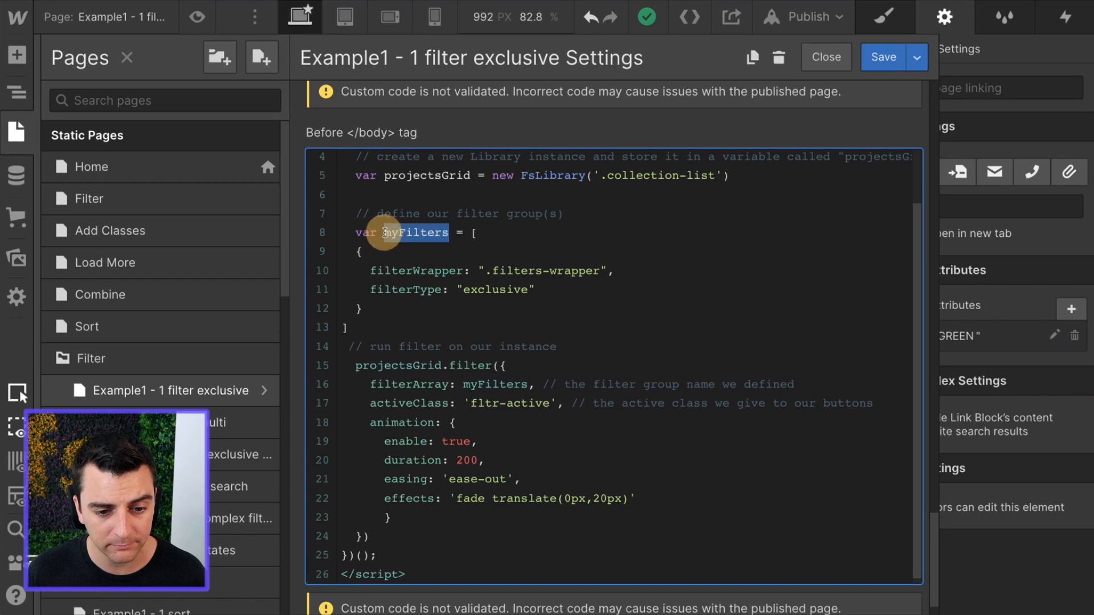
Highlight the activeClass key and its fltr-active value on line 17, and save the page settings.
{"action": "left_click_drag", "start_coordinate": [370, 403], "coordinate": [448, 403]}
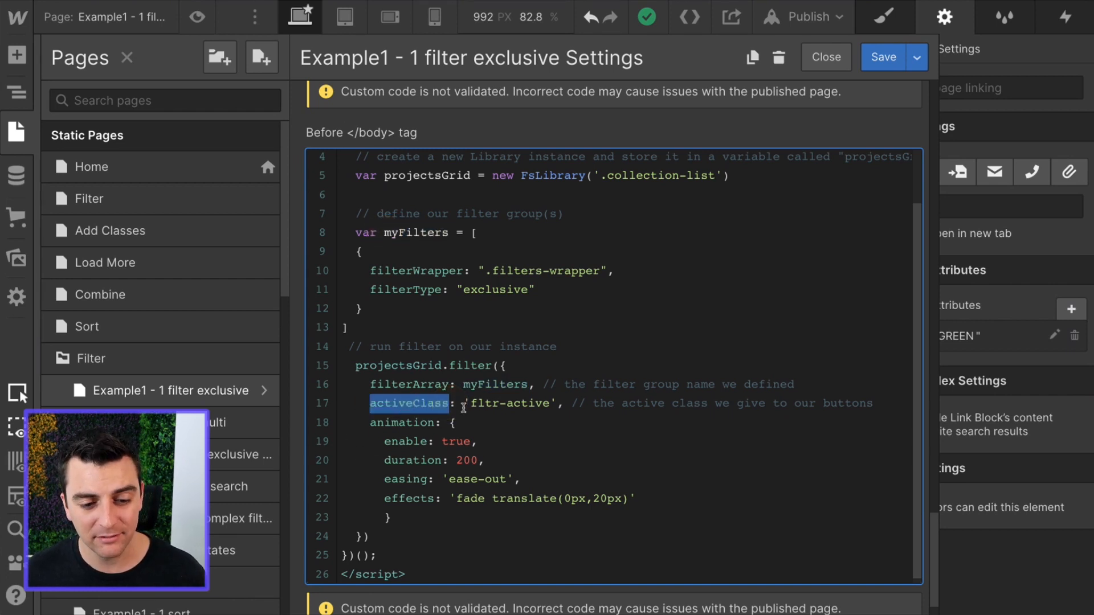
{"action": "left_click_drag", "start_coordinate": [471, 404], "coordinate": [549, 404]}
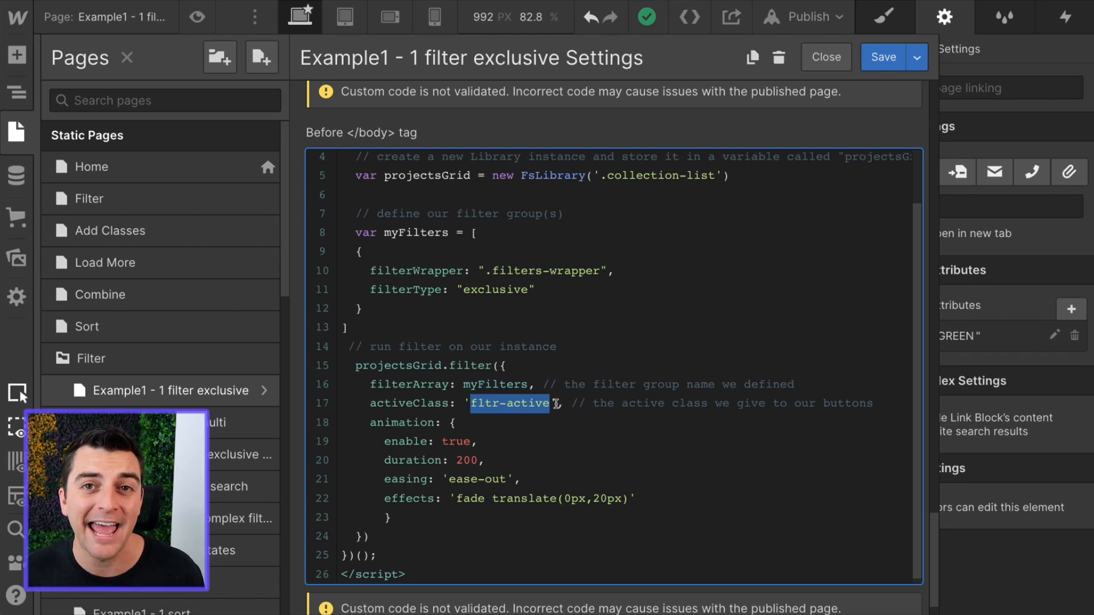
{"action": "left_click", "coordinate": [883, 57]}
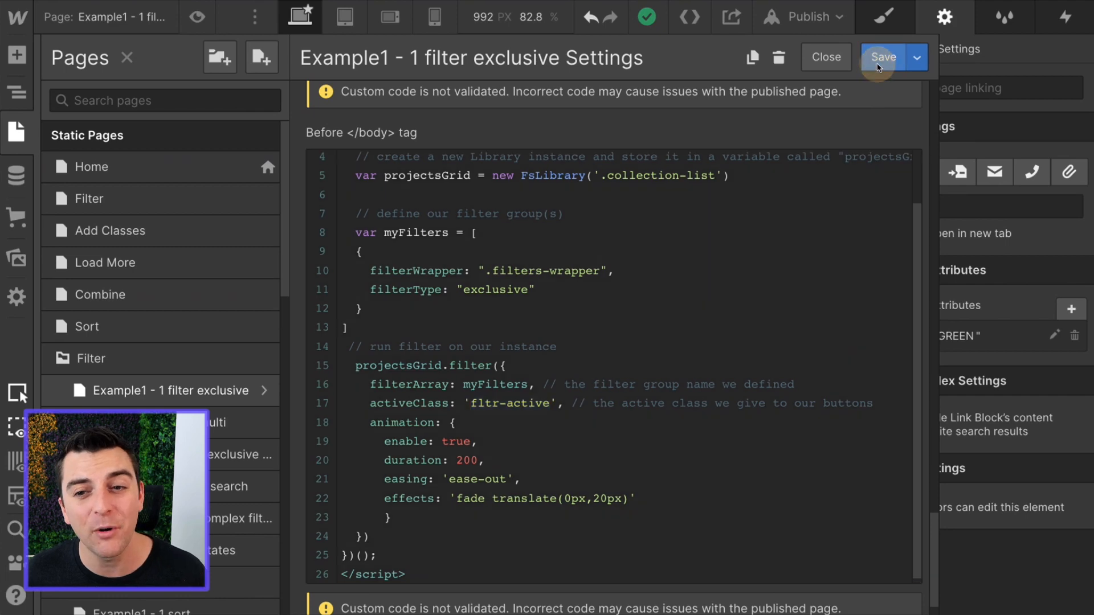
Add the existing fltr-active combo class to the Green and Orange filter buttons.
{"action": "left_click", "coordinate": [884, 15]}
{"action": "left_click", "coordinate": [1037, 122]}
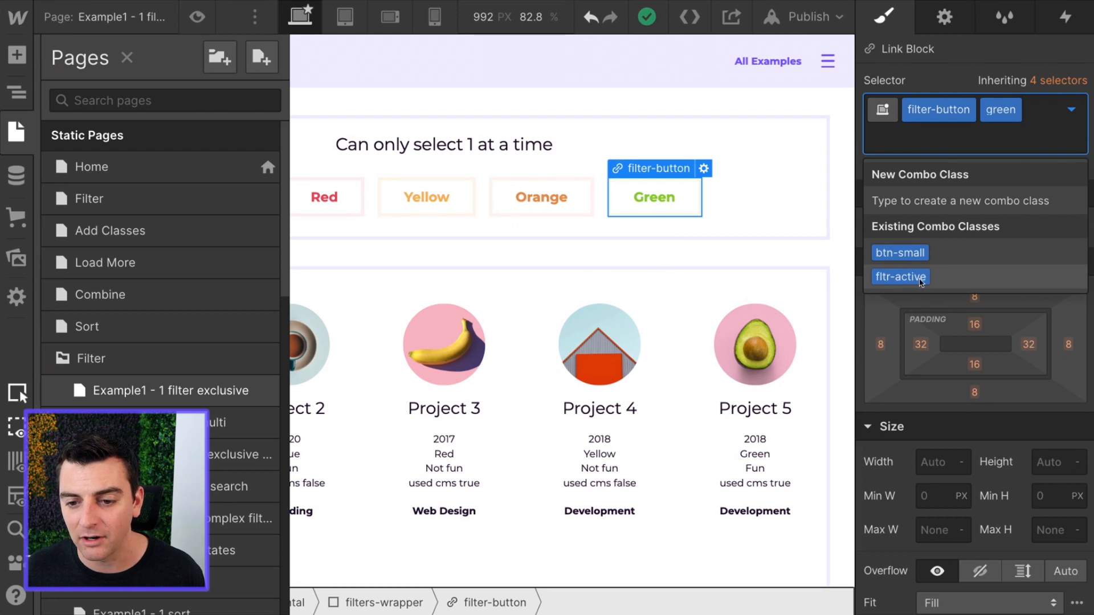
{"action": "left_click", "coordinate": [901, 276]}
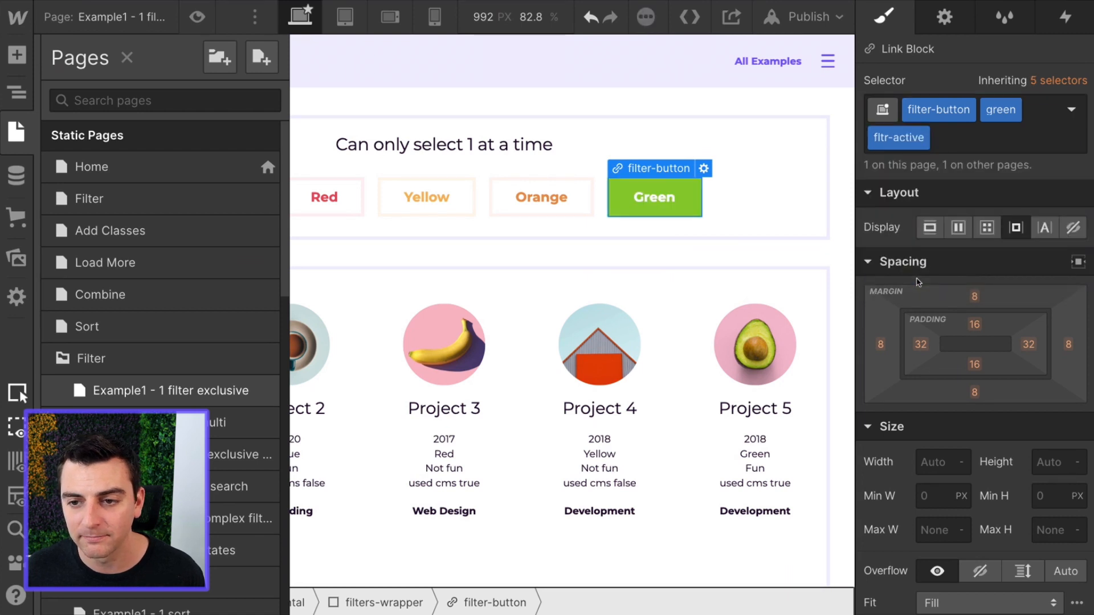
{"action": "left_click", "coordinate": [560, 193]}
{"action": "left_click", "coordinate": [1040, 121]}
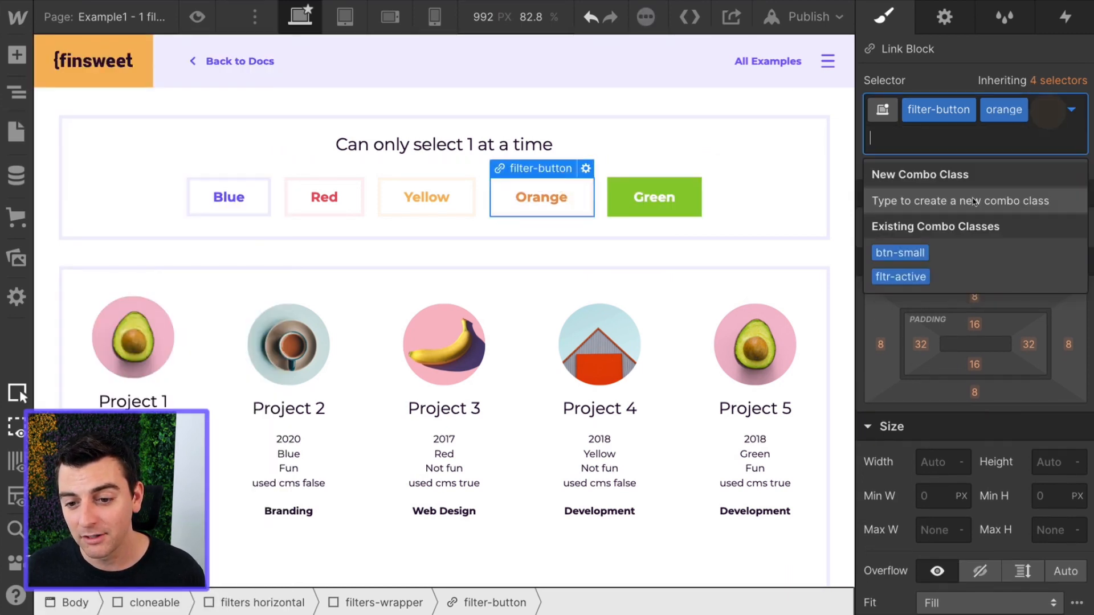
{"action": "left_click", "coordinate": [900, 277]}
Add the existing fltr-active combo class to the Yellow and Red filter buttons.
{"action": "left_click", "coordinate": [464, 206]}
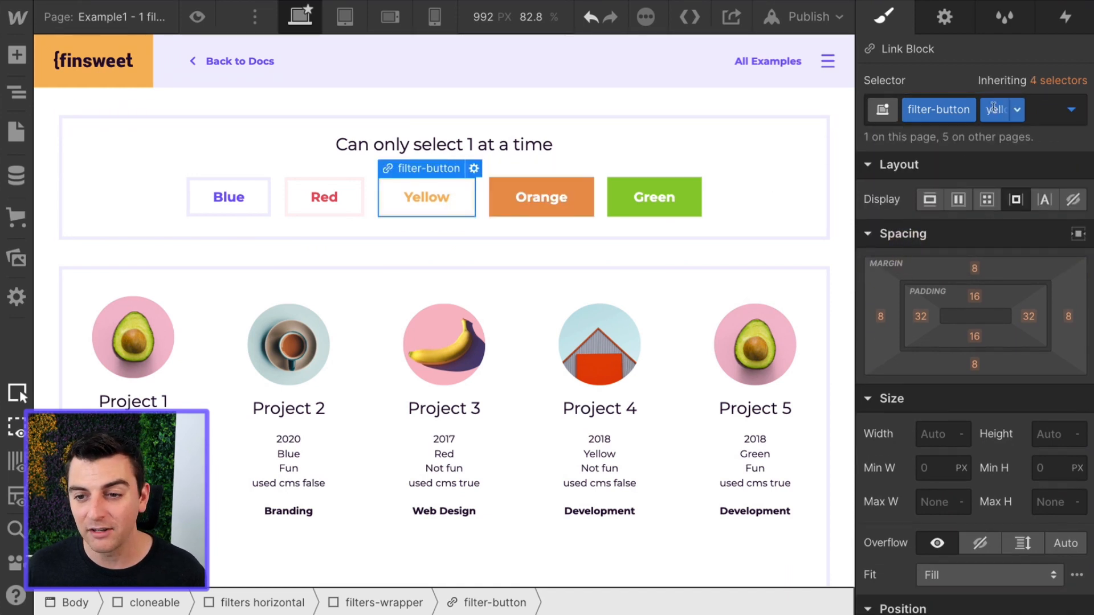
{"action": "left_click", "coordinate": [1043, 112]}
{"action": "left_click", "coordinate": [901, 276]}
{"action": "left_click", "coordinate": [316, 194]}
{"action": "left_click", "coordinate": [1027, 112]}
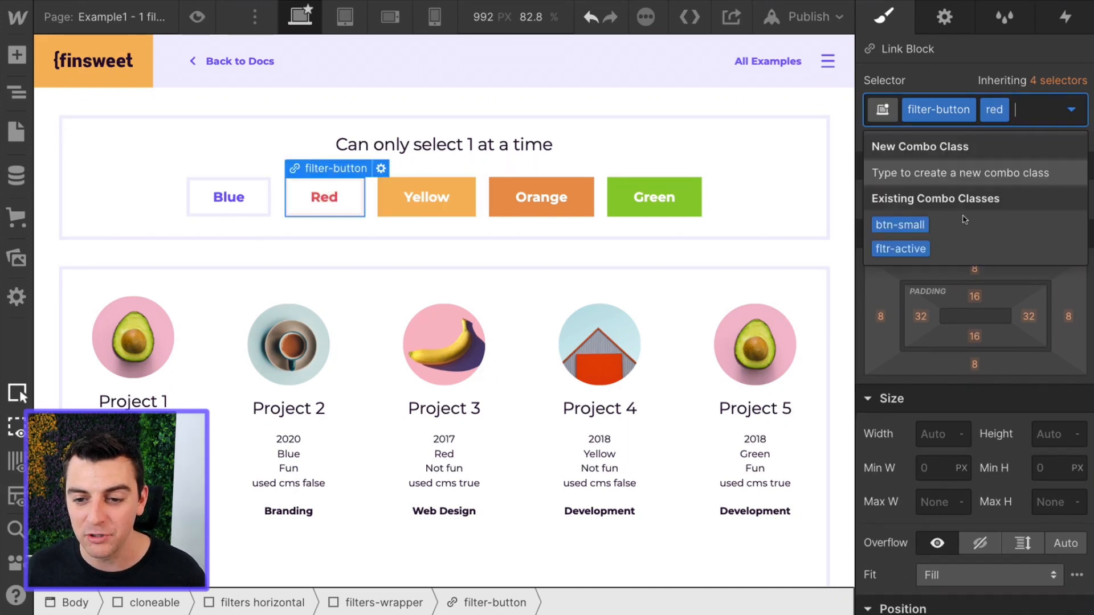
{"action": "left_click", "coordinate": [903, 247]}
Add the fltr-active combo class to the Blue filter button, and undo the class additions on all five color buttons.
{"action": "left_click", "coordinate": [260, 182]}
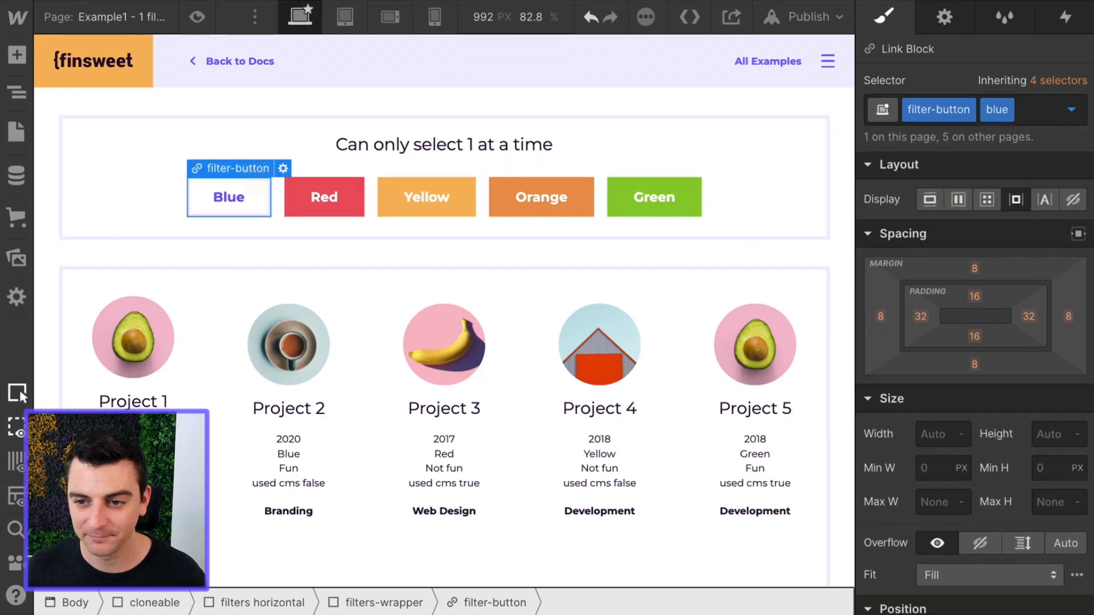
{"action": "left_click", "coordinate": [1026, 111]}
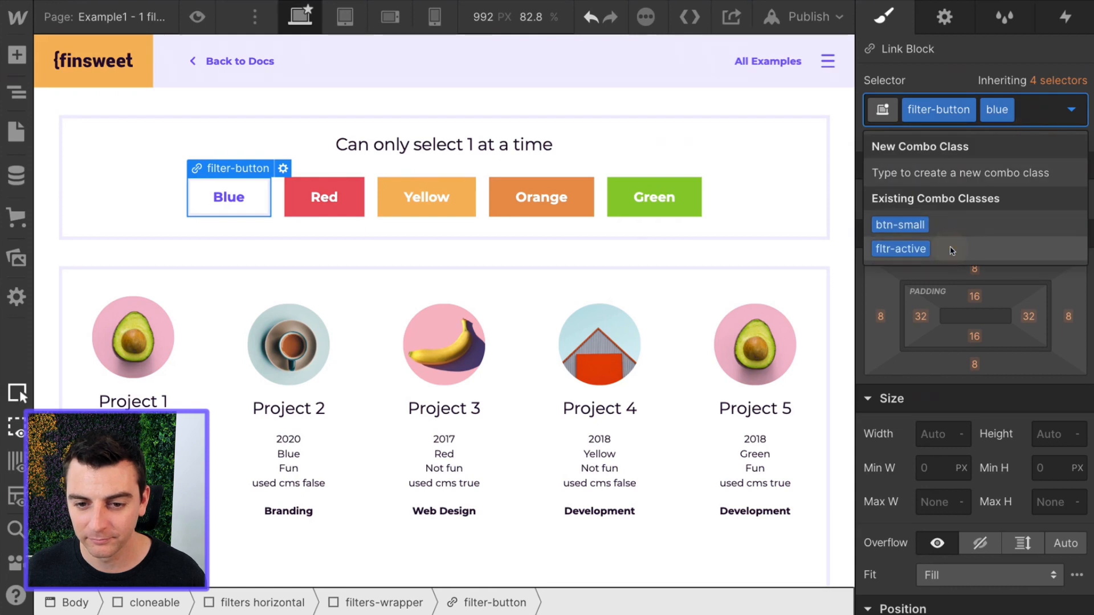
{"action": "left_click", "coordinate": [948, 249]}
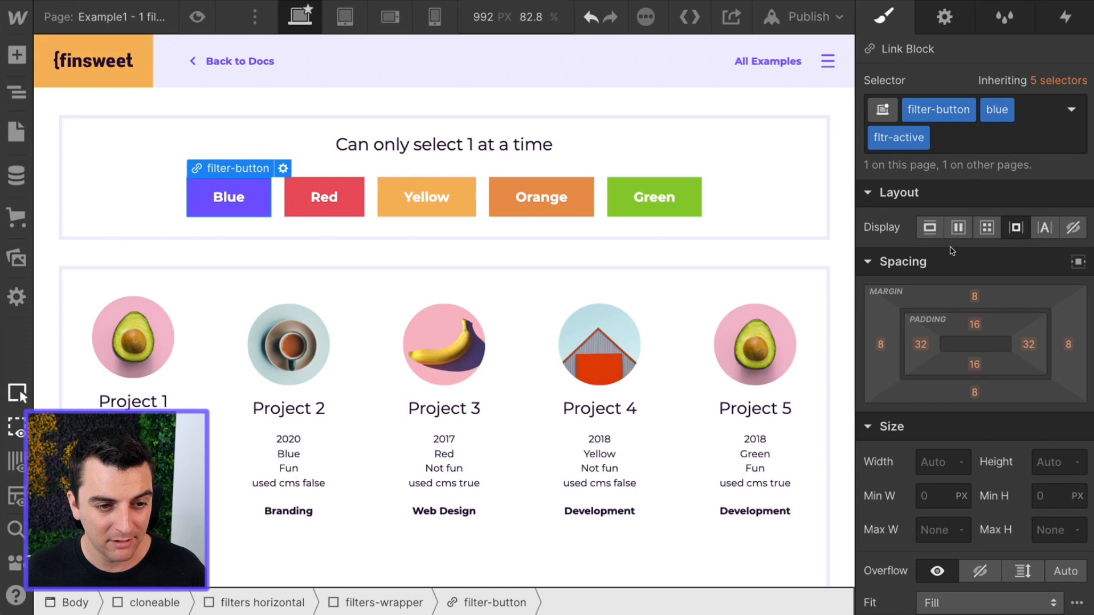
{"action": "key", "text": "ctrl+z"}
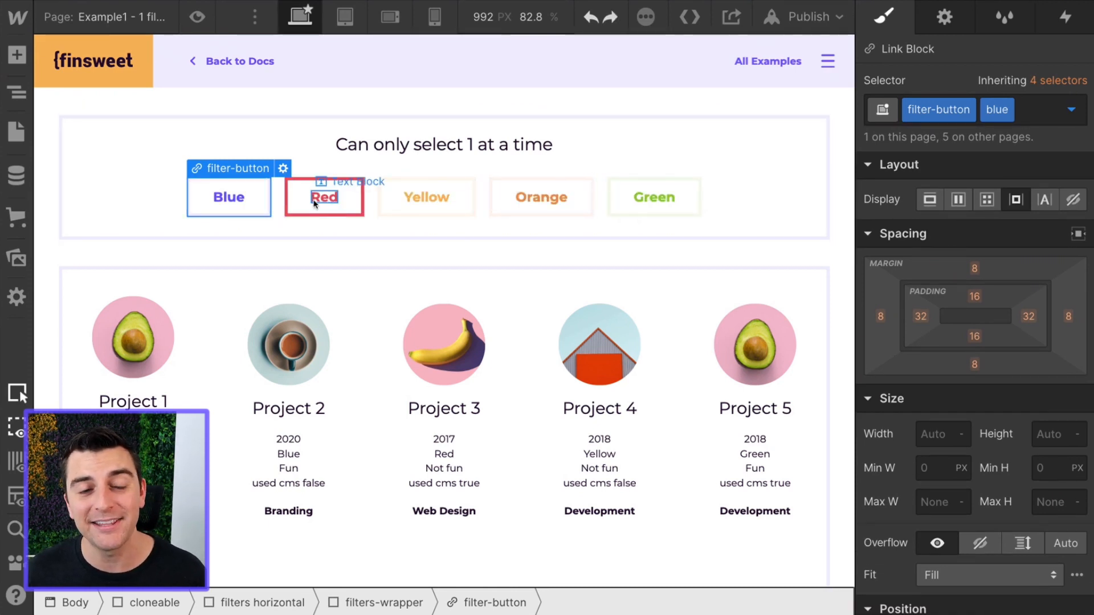
Reopen the Example1 - 1 filter exclusive page settings and highlight the animation block in the before-body custom code.
{"action": "left_click", "coordinate": [16, 132]}
{"action": "left_click", "coordinate": [268, 391]}
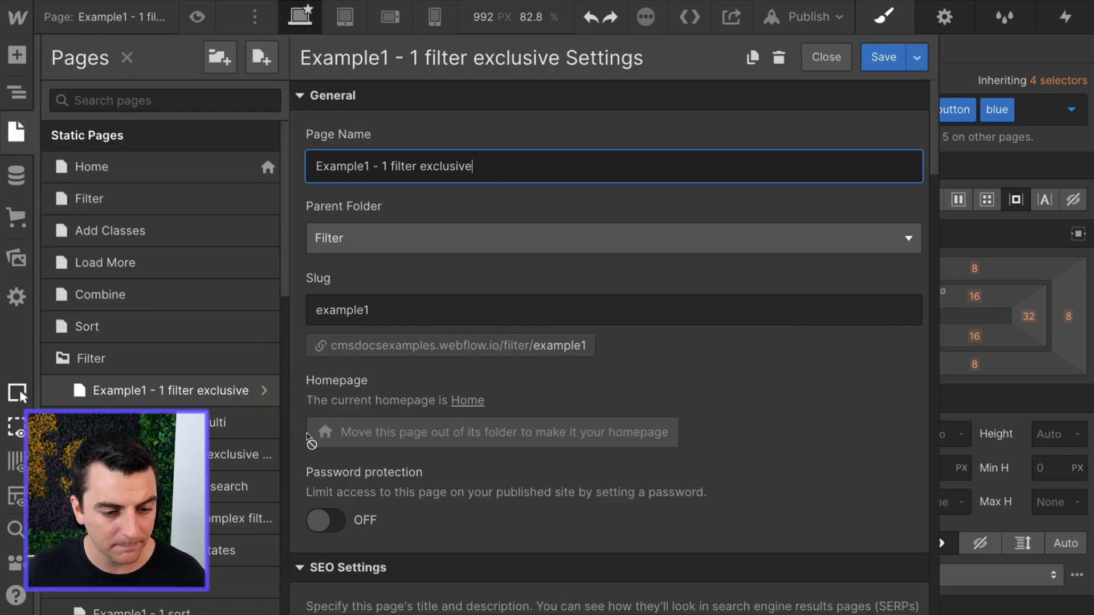
{"action": "scroll", "coordinate": [307, 439], "scroll_direction": "down", "scroll_amount": 15}
{"action": "scroll", "coordinate": [308, 439], "scroll_direction": "down", "scroll_amount": 10}
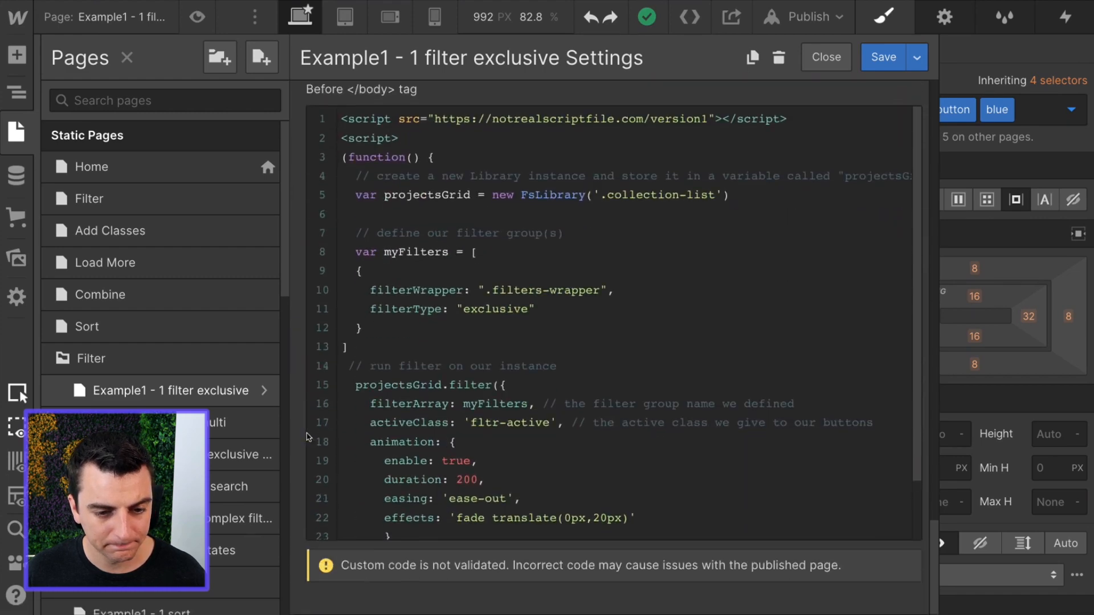
{"action": "scroll", "coordinate": [462, 414], "scroll_direction": "down", "scroll_amount": 1}
{"action": "scroll", "coordinate": [462, 414], "scroll_direction": "down", "scroll_amount": 2}
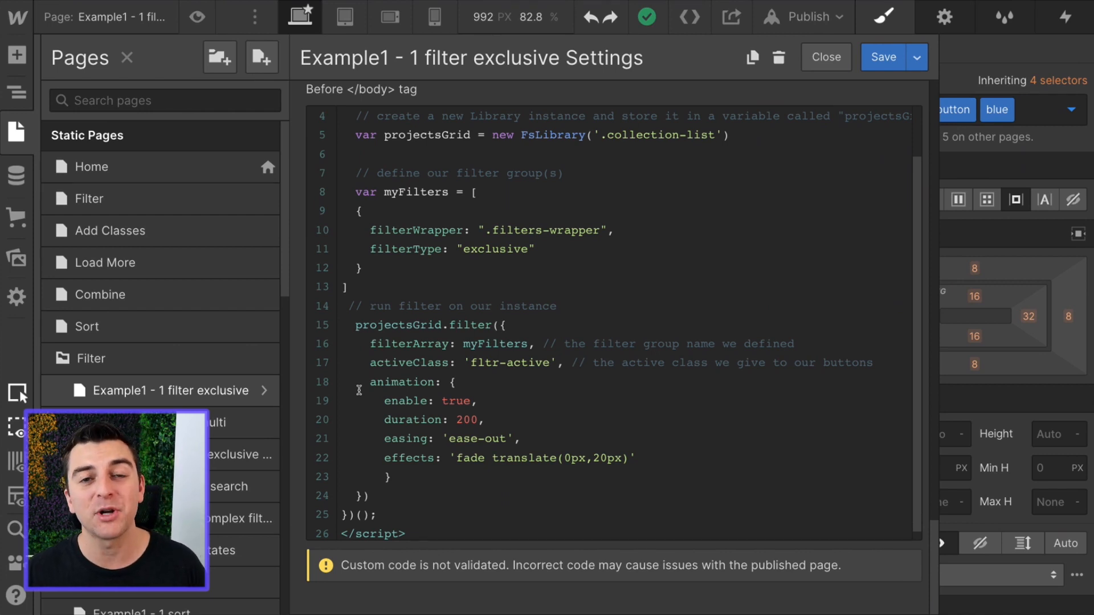
{"action": "left_click_drag", "start_coordinate": [367, 383], "coordinate": [487, 495]}
{"action": "left_click", "coordinate": [487, 496]}
Highlight the enable, duration, easing and effects lines of the animation block one after another.
{"action": "left_click_drag", "start_coordinate": [384, 401], "coordinate": [482, 402]}
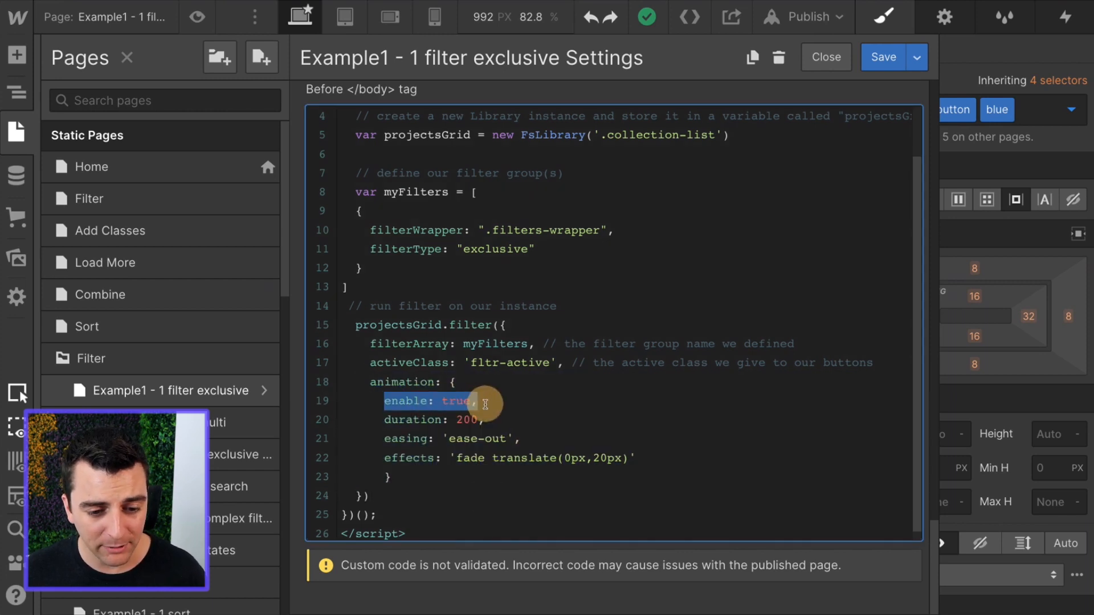
{"action": "left_click", "coordinate": [382, 420]}
{"action": "left_click_drag", "start_coordinate": [381, 419], "coordinate": [482, 420]}
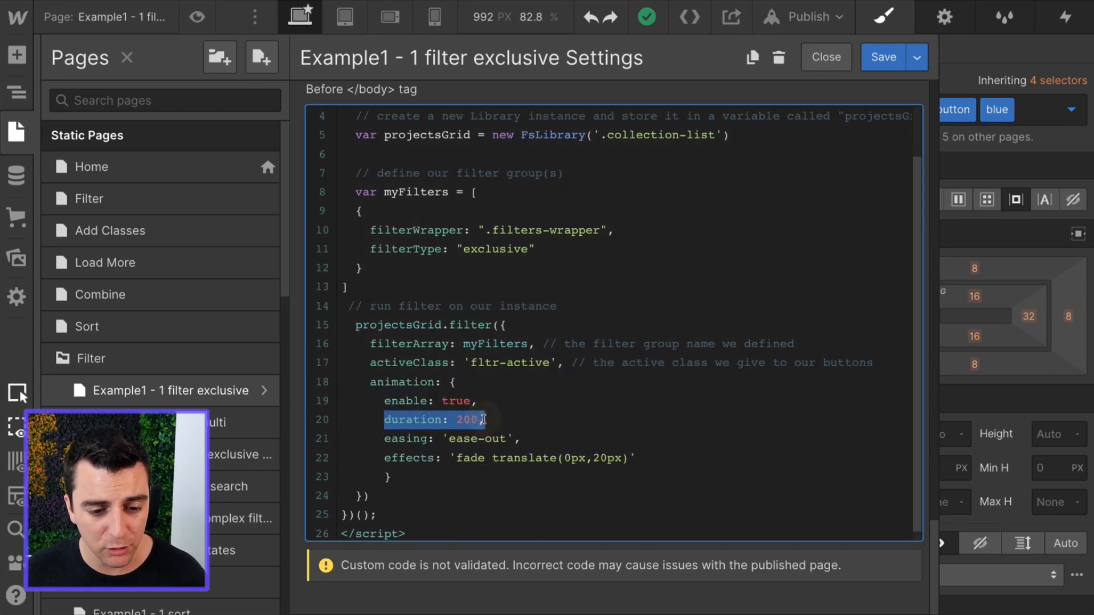
{"action": "left_click_drag", "start_coordinate": [382, 437], "coordinate": [519, 439]}
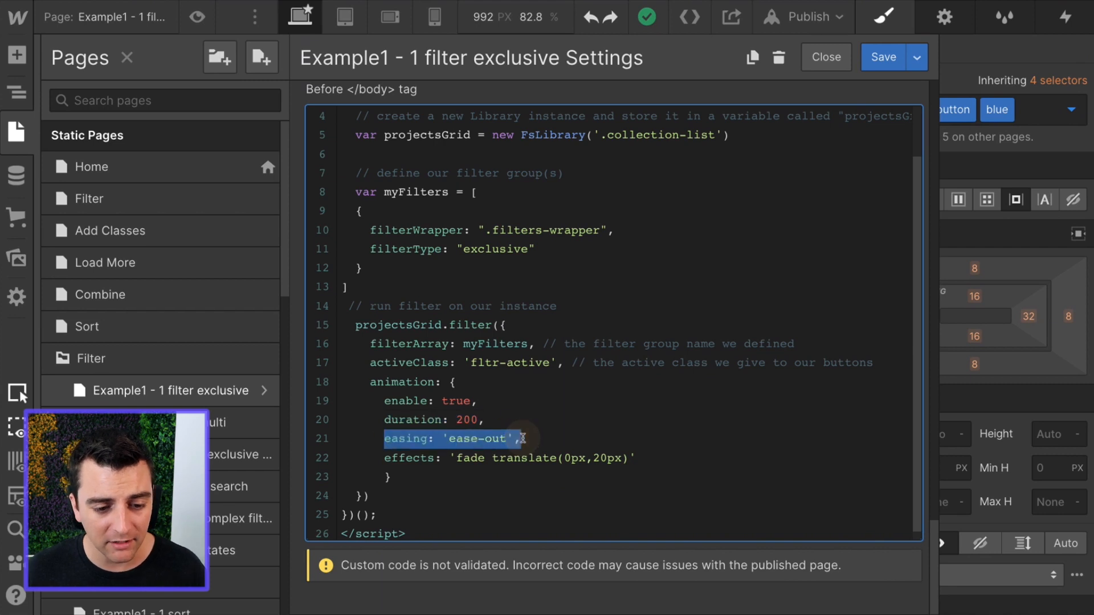
{"action": "left_click", "coordinate": [383, 458]}
{"action": "left_click_drag", "start_coordinate": [383, 458], "coordinate": [666, 455]}
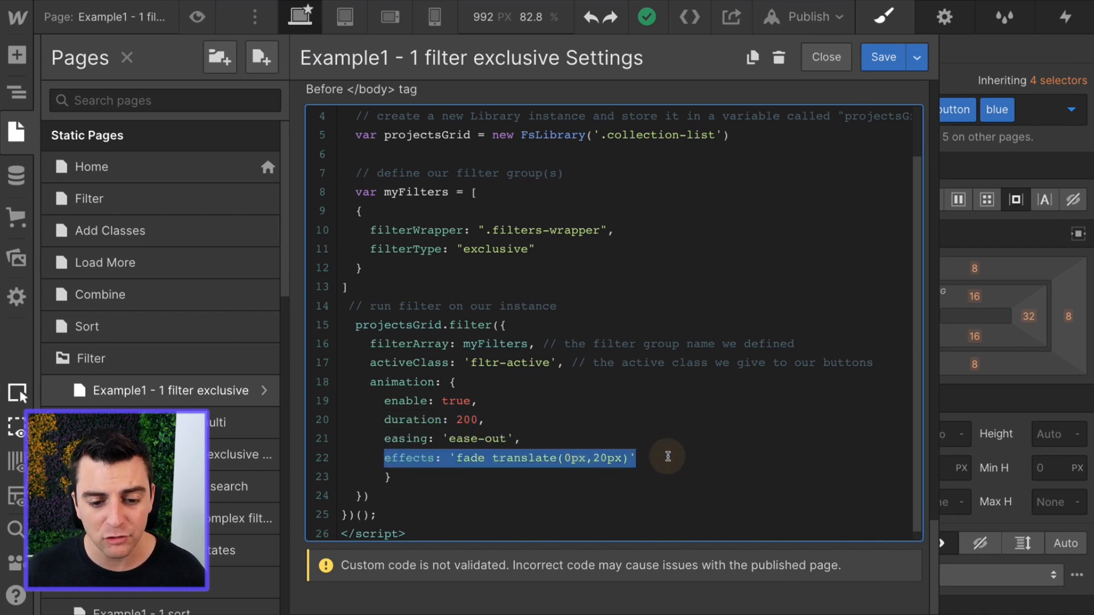